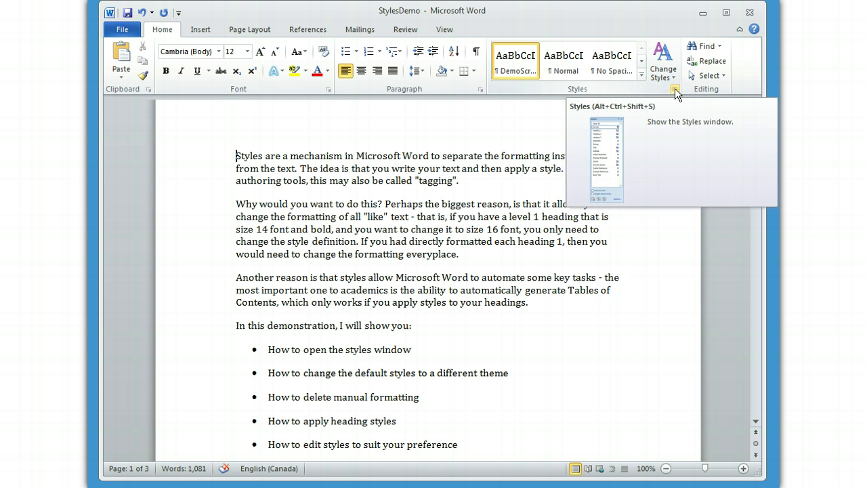
- Open the Styles pane and dock it on the right side of the document
left_click(675, 88)
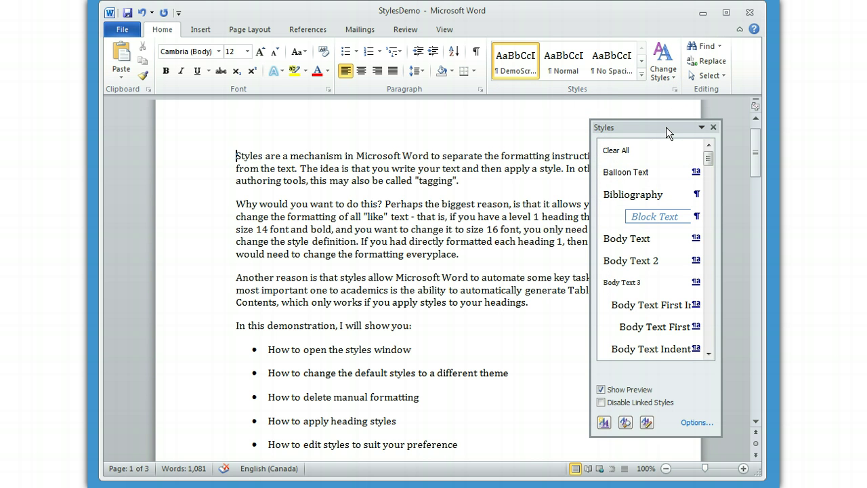
left_click(682, 125)
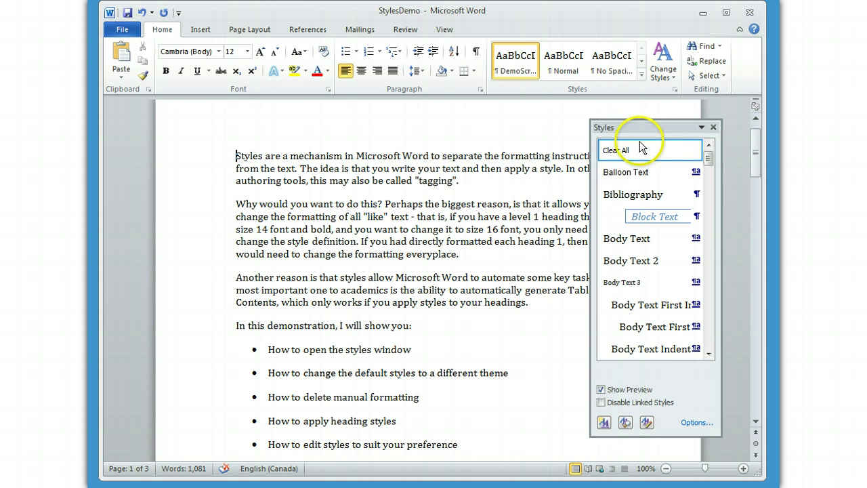
mouse_move(630, 126)
left_mouse_down()
mouse_move(474, 136)
mouse_move(565, 135)
mouse_move(683, 106)
mouse_move(762, 136)
left_mouse_up()
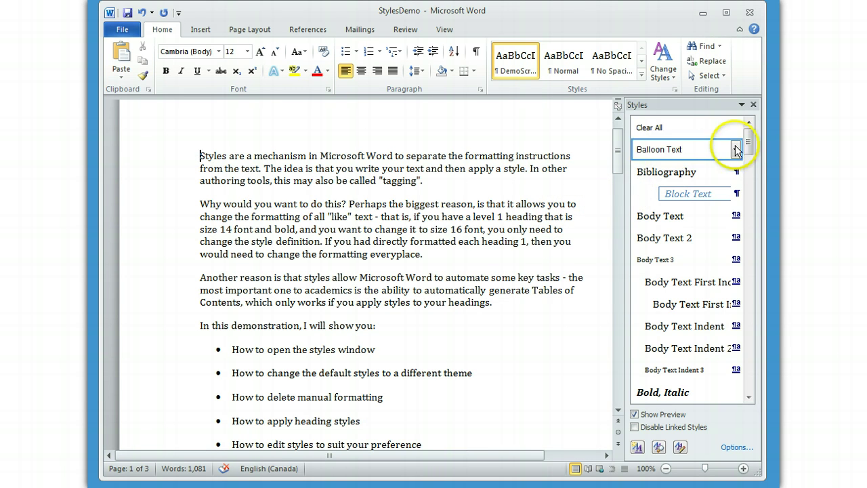
mouse_move(651, 305)
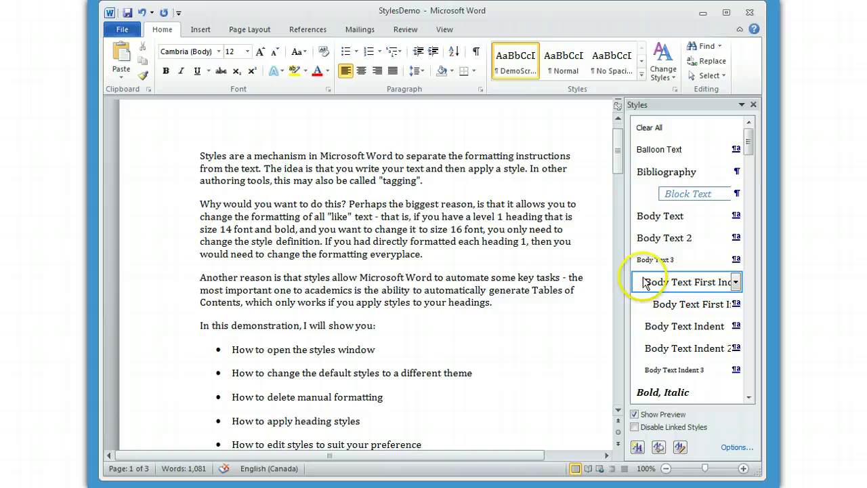
- Browse the Styles list and select the word 'headings' as an example
scroll(605, 285, "down", 2)
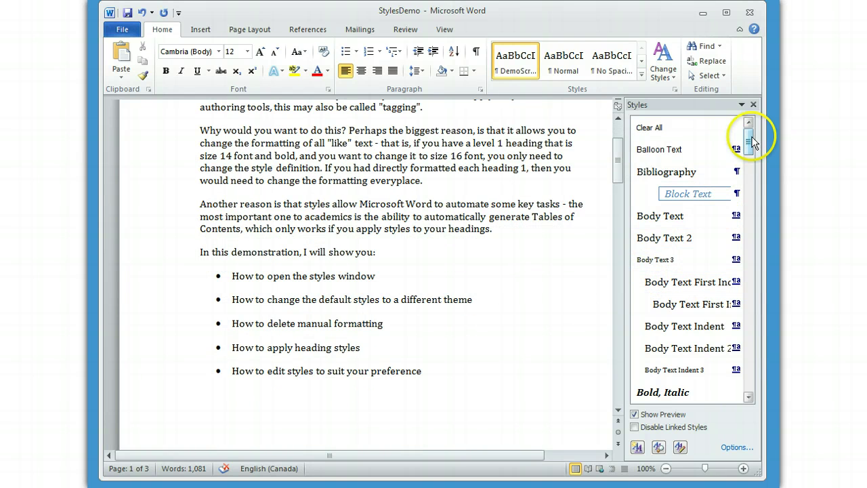
mouse_move(749, 141)
left_mouse_down()
mouse_move(751, 180)
mouse_move(751, 168)
left_mouse_up()
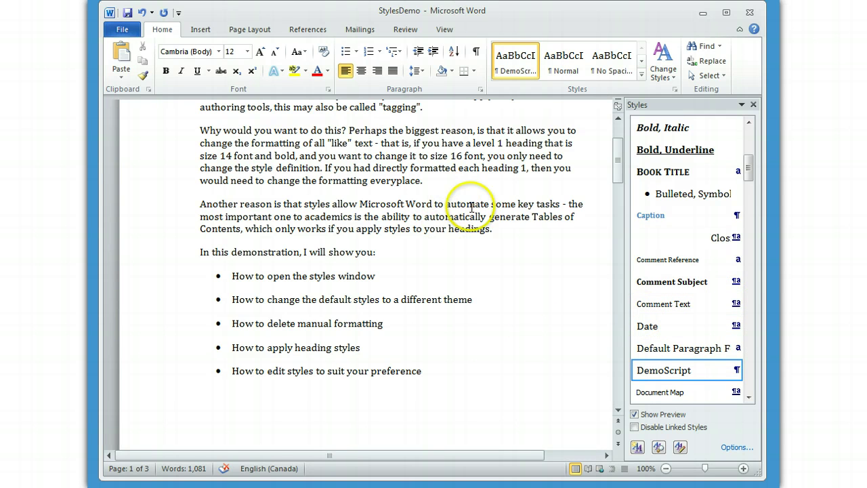
left_click_drag(501, 231, 447, 230)
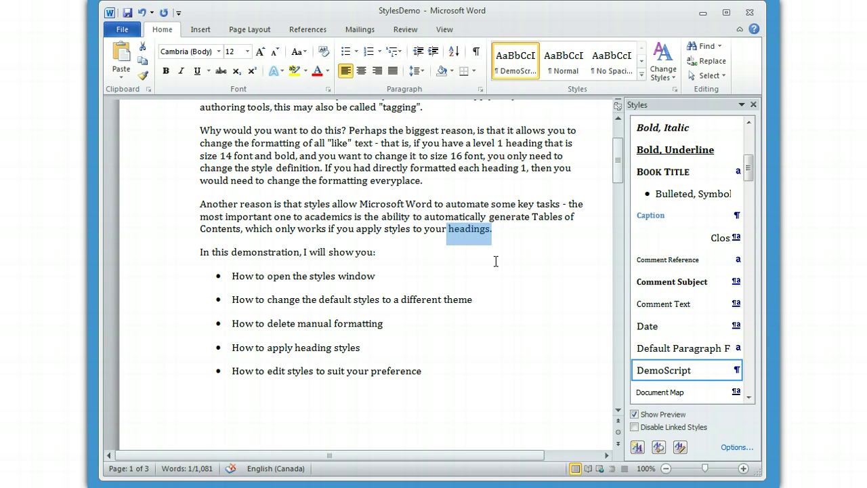
left_click(470, 284)
- Turn Show Preview off and back on in the Styles pane
scroll(474, 287, "up", 2)
scroll(474, 288, "down", 1)
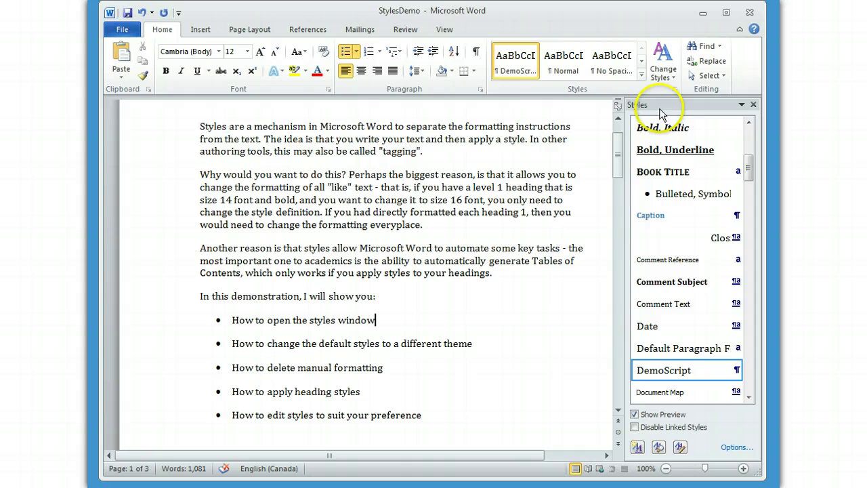
left_click(634, 415)
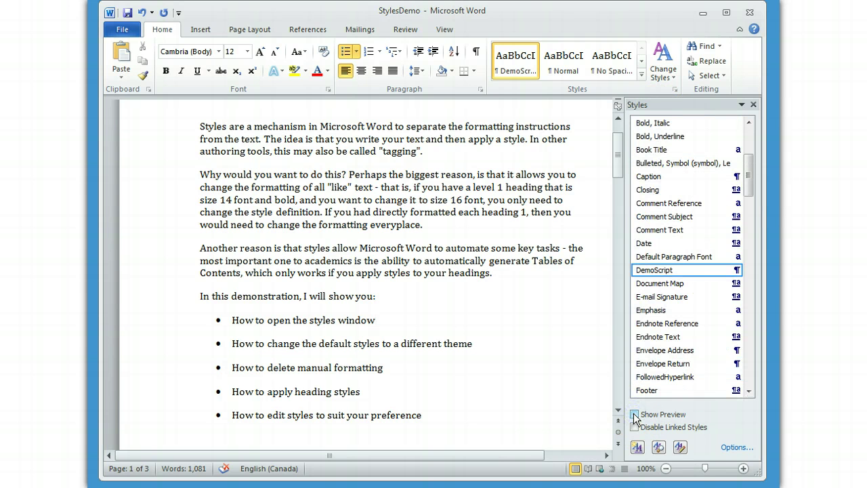
left_click(634, 415)
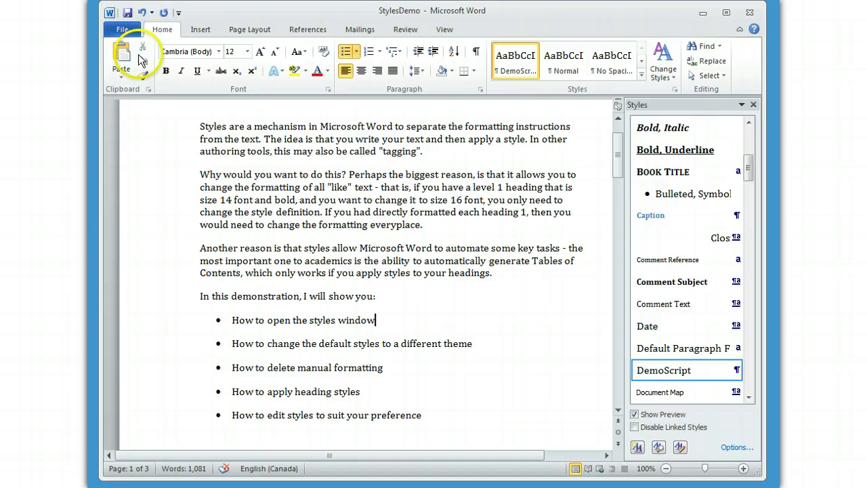
- Try the Apothecary theme, then apply the Angles theme to the document
left_click(270, 33)
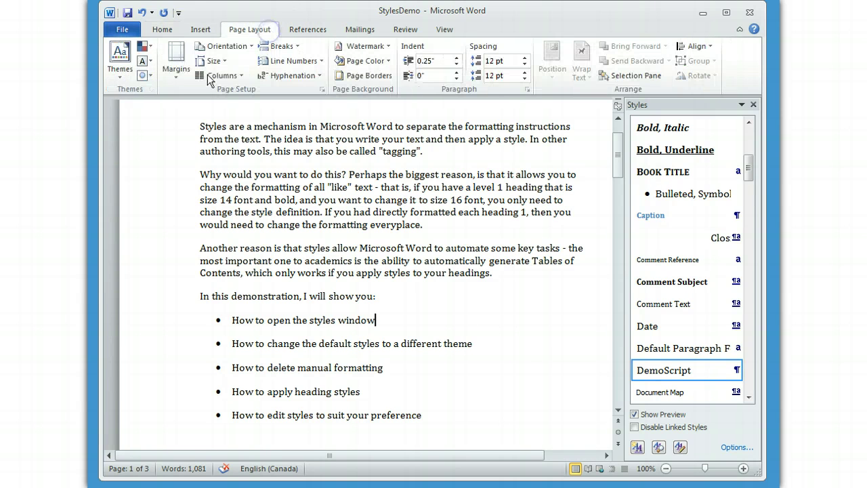
left_click(120, 67)
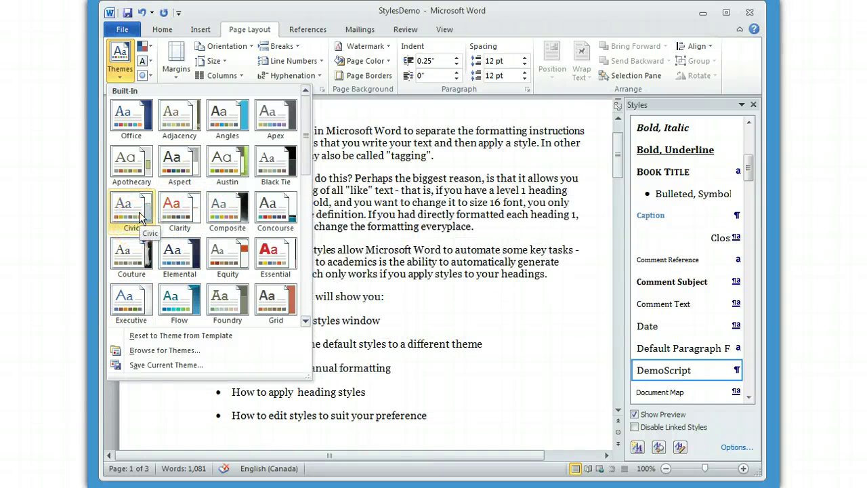
left_click(138, 162)
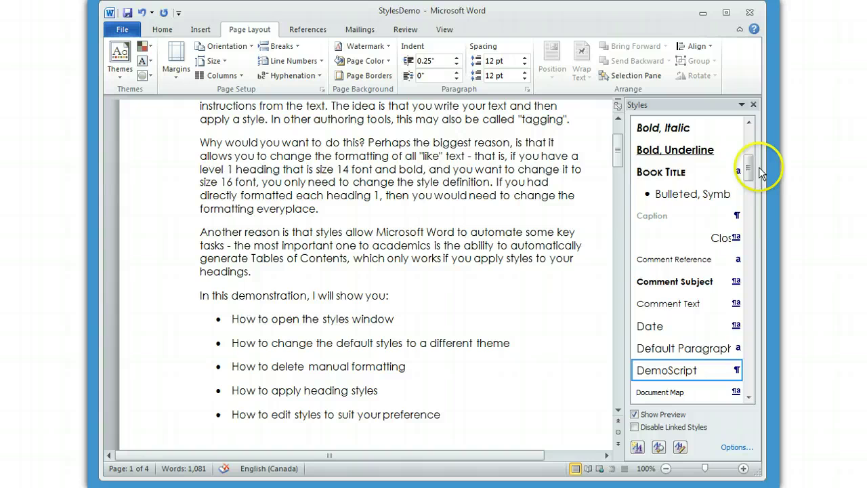
mouse_move(747, 168)
left_mouse_down()
mouse_move(749, 124)
mouse_move(760, 218)
left_mouse_up()
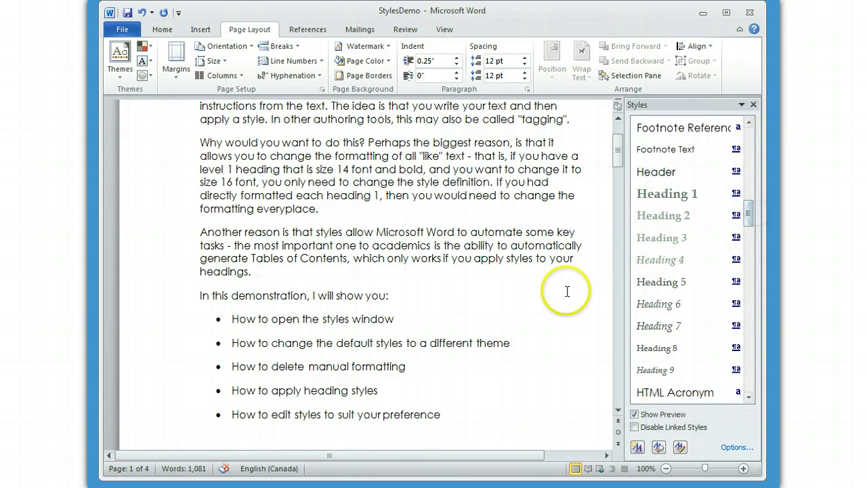
left_click(124, 73)
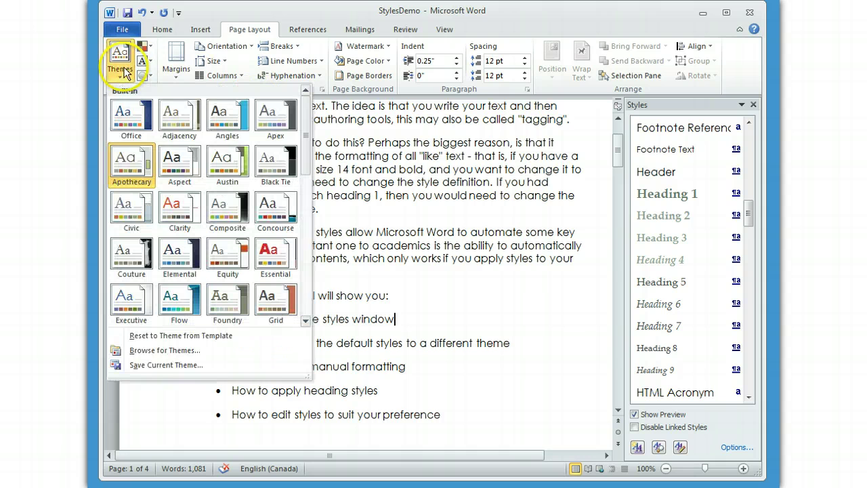
left_click(215, 122)
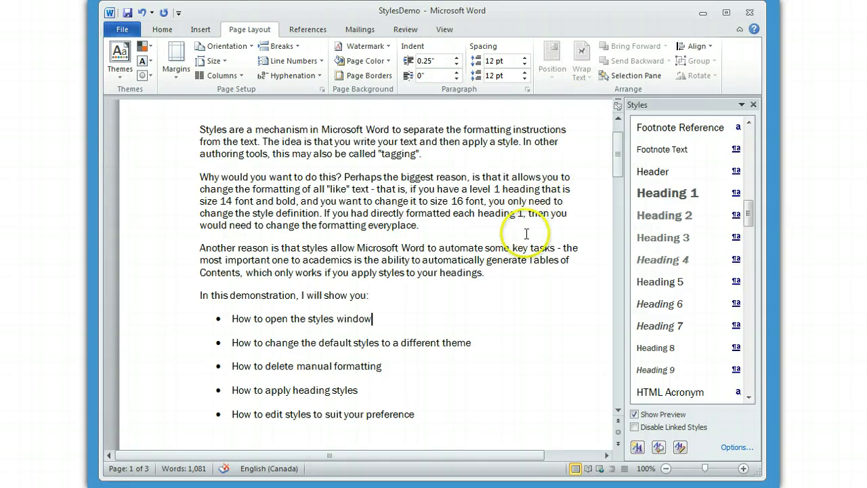
- Scroll to the Introduction heading on page 2 and select its text from the Home tab
scroll(526, 233, "down", 3)
scroll(526, 234, "down", 4)
scroll(526, 233, "down", 2)
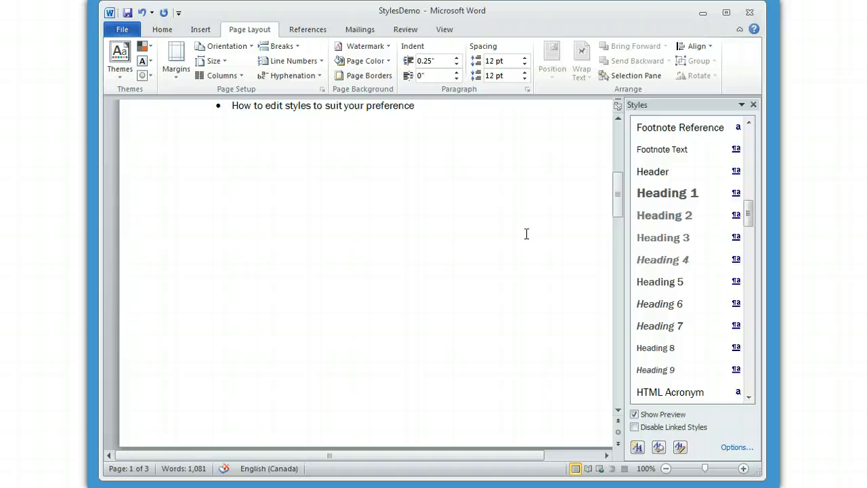
scroll(526, 234, "down", 4)
scroll(526, 233, "down", 4)
scroll(526, 234, "down", 3)
scroll(526, 234, "down", 5)
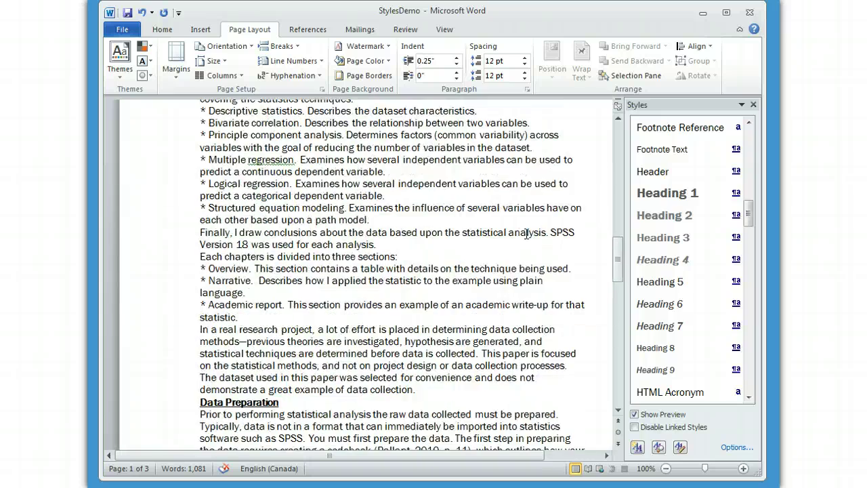
scroll(526, 233, "down", 2)
scroll(526, 233, "up", 4)
scroll(527, 234, "up", 3)
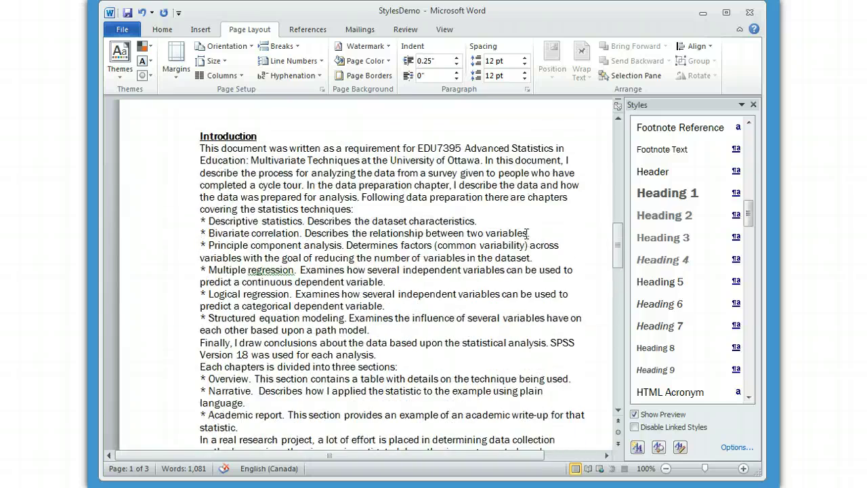
scroll(527, 233, "down", 2)
scroll(527, 234, "up", 2)
scroll(527, 232, "up", 1)
scroll(223, 183, "down", 1)
scroll(231, 188, "down", 4)
scroll(235, 192, "down", 2)
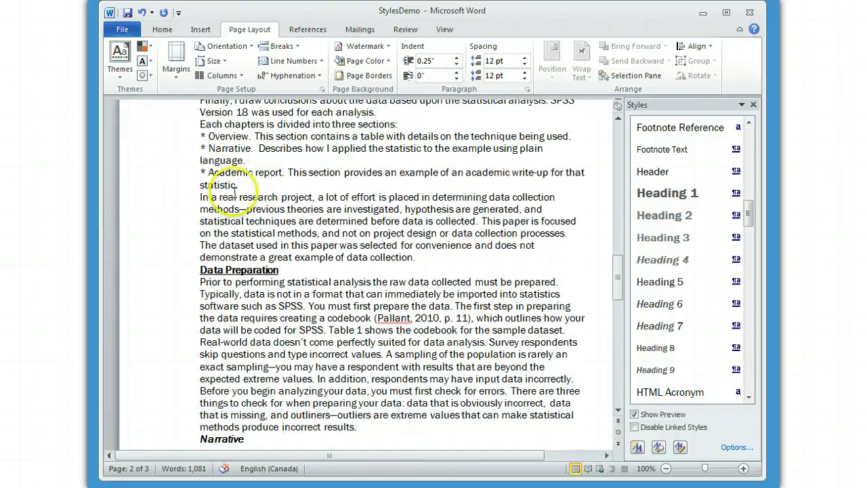
scroll(237, 197, "up", 1)
scroll(287, 276, "up", 4)
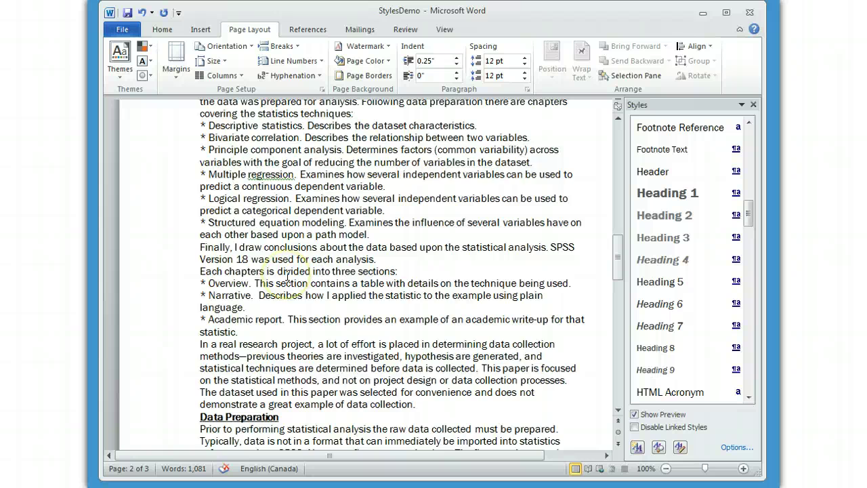
scroll(287, 276, "up", 5)
scroll(271, 271, "up", 1)
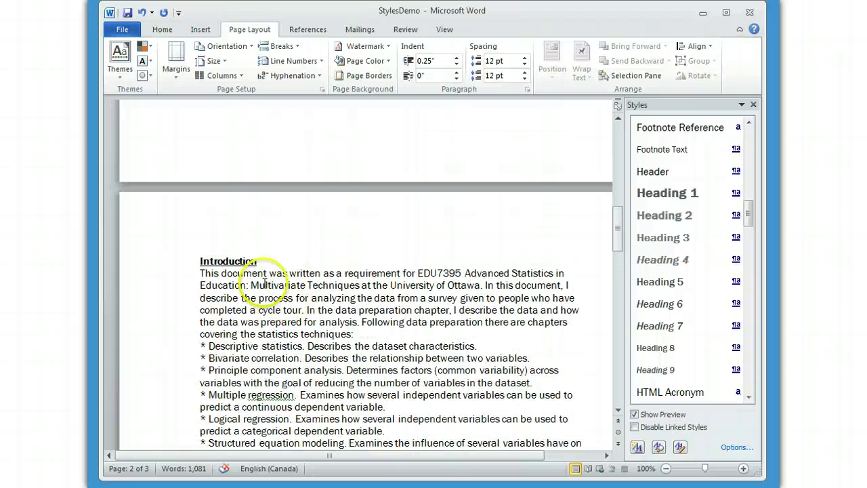
left_click(152, 30)
left_click_drag(264, 261, 162, 254)
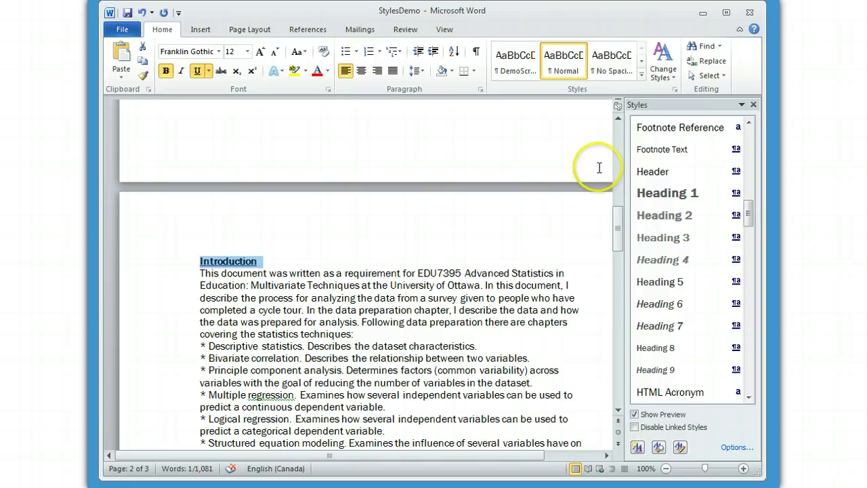
- Clear the manual formatting on the Introduction heading and apply Heading 1
left_click_drag(747, 214, 749, 132)
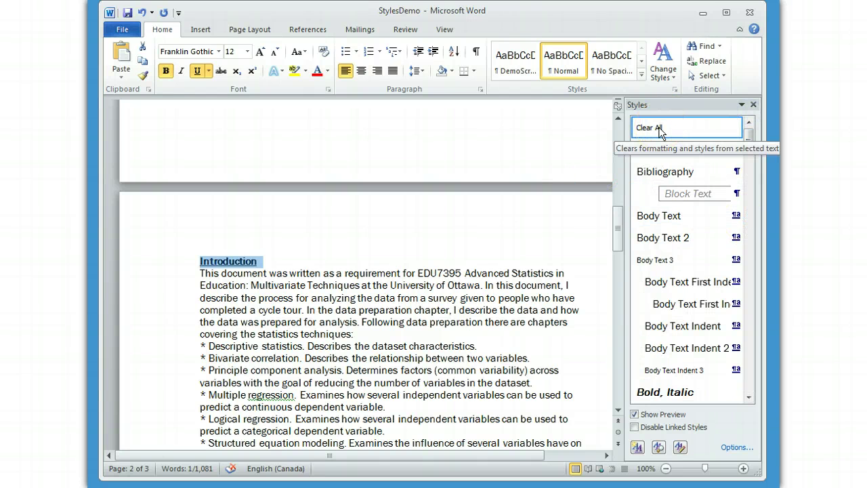
left_click(659, 128)
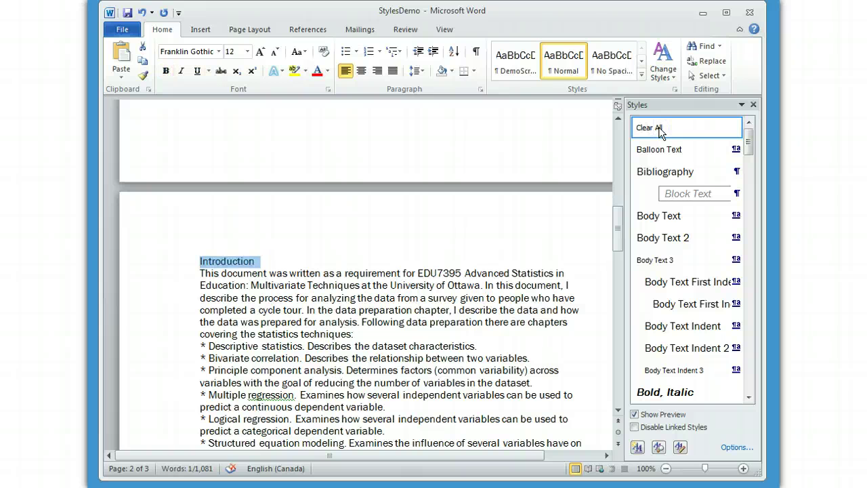
left_click_drag(748, 141, 748, 215)
left_click(678, 176)
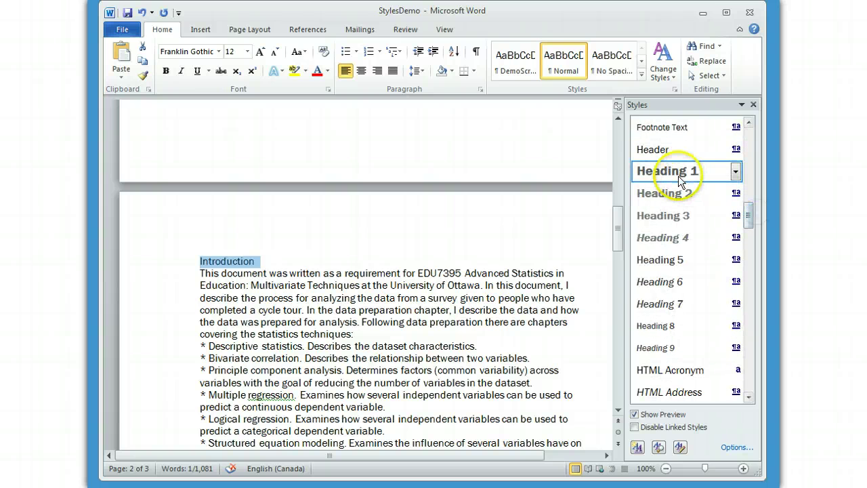
left_click(472, 252)
- Clear the manual formatting on the Data Preparation heading and apply Heading 1
scroll(472, 251, "down", 1)
scroll(472, 250, "down", 1)
scroll(472, 247, "down", 2)
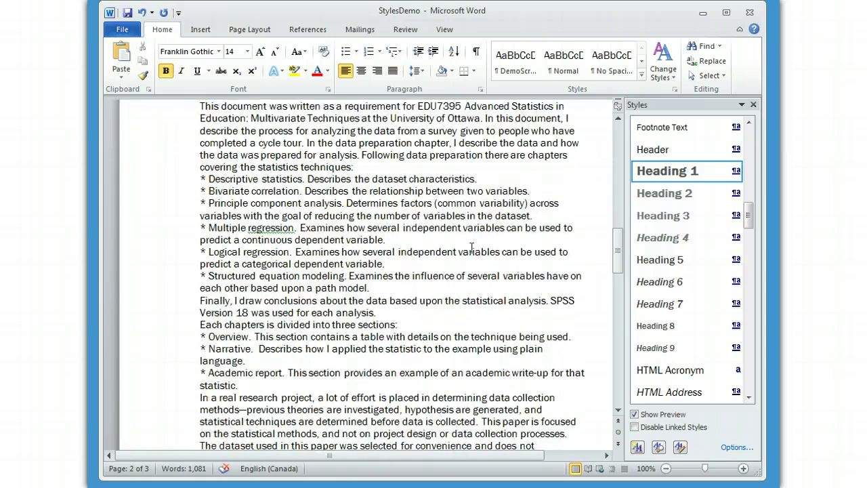
scroll(472, 247, "down", 2)
scroll(406, 284, "down", 2)
left_click(180, 336)
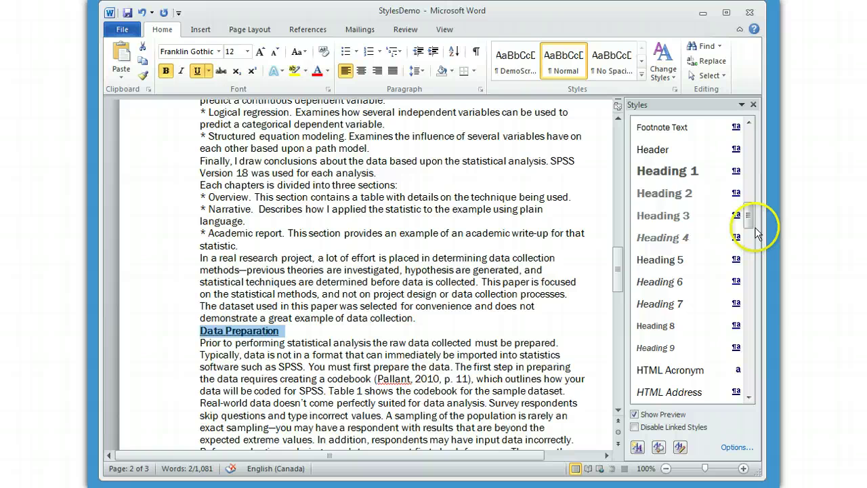
mouse_move(755, 227)
left_mouse_down()
mouse_move(749, 132)
mouse_move(749, 212)
left_mouse_up()
left_click(684, 127)
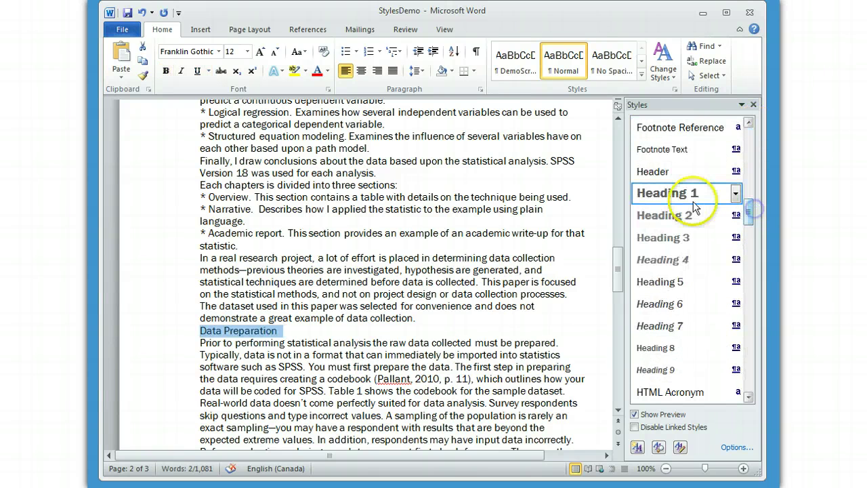
left_click(690, 197)
left_click(424, 347)
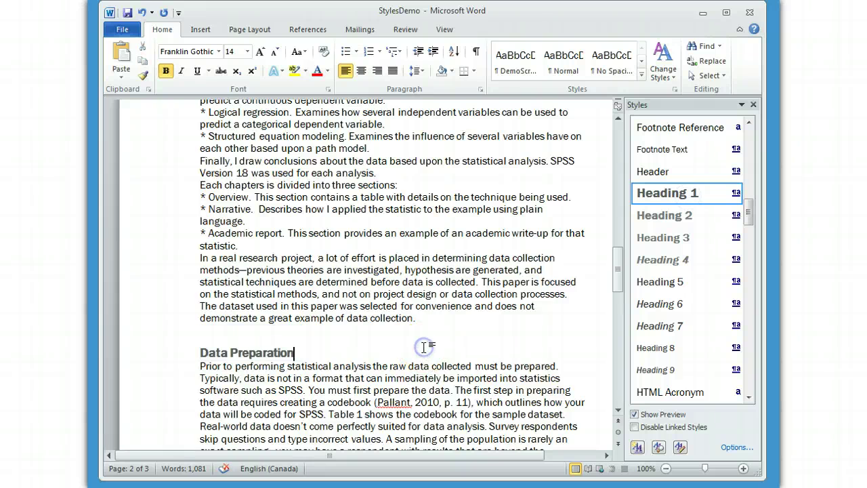
- Select the Introduction body paragraphs up to the Academic report line
scroll(424, 348, "up", 3)
left_click(270, 343, "shift")
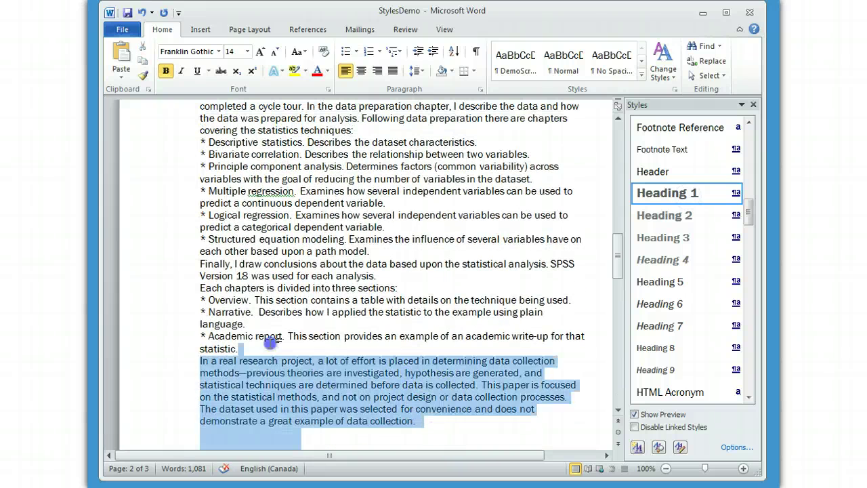
left_click_drag(271, 343, 202, 263)
left_click(247, 293)
mouse_move(418, 420)
left_mouse_down()
mouse_move(252, 334)
mouse_move(187, 179)
left_mouse_up()
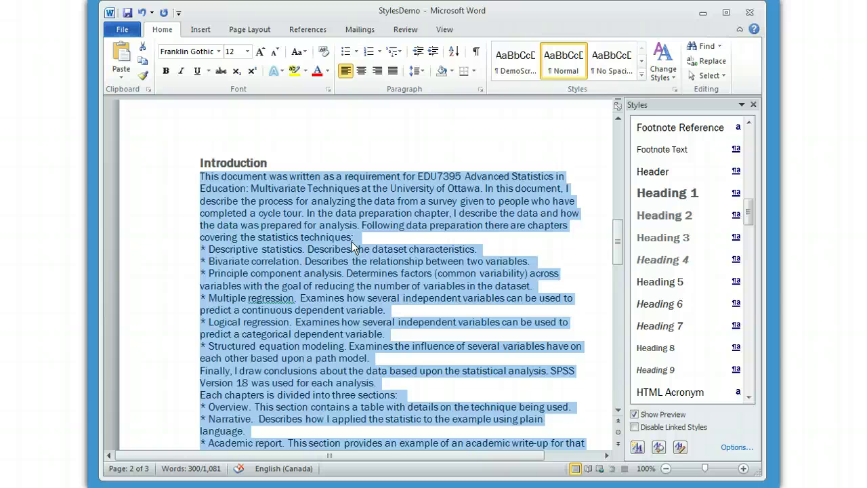
- Apply the Body Text style to the selected Introduction paragraphs
left_click_drag(748, 206, 748, 215)
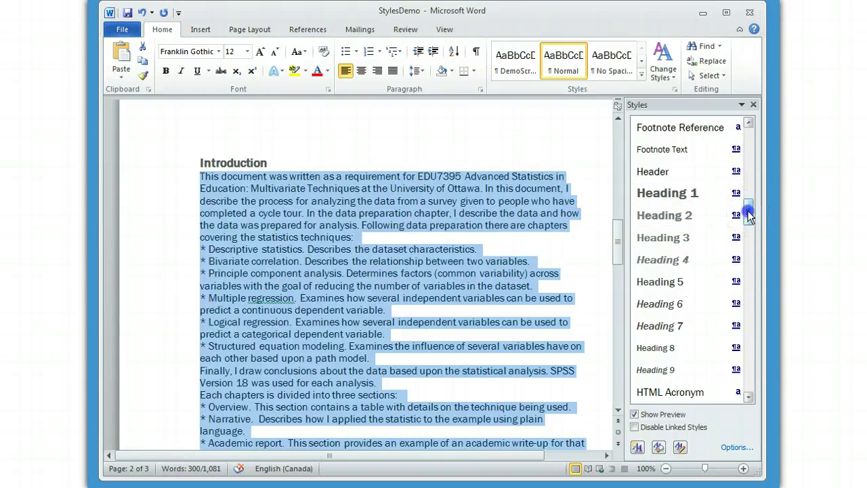
left_click_drag(748, 215, 747, 126)
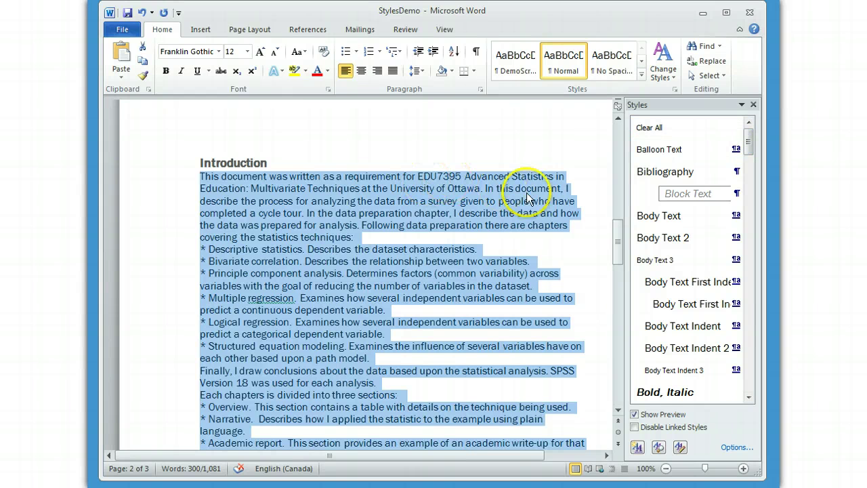
left_click(657, 220)
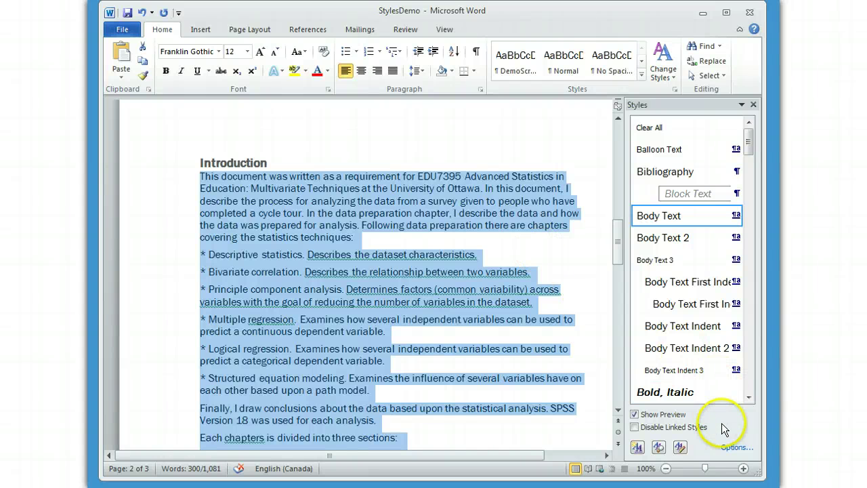
- Set the Styles pane options to show only the styles In use
left_click(736, 449)
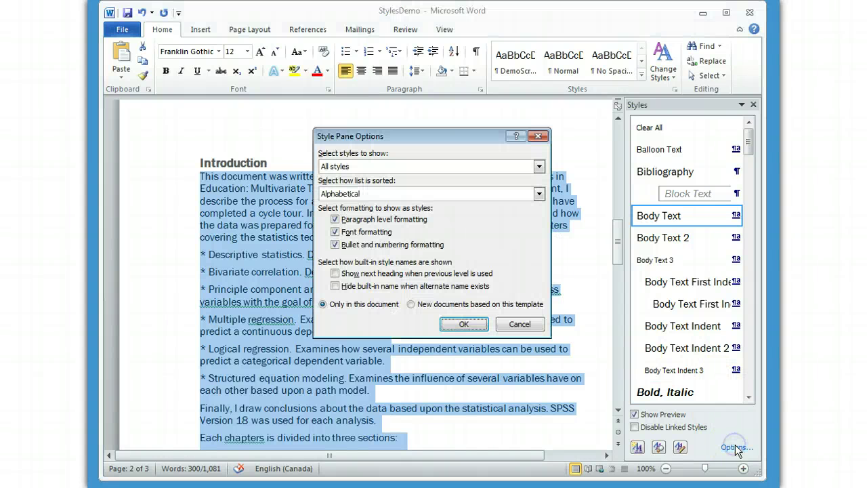
left_click(538, 166)
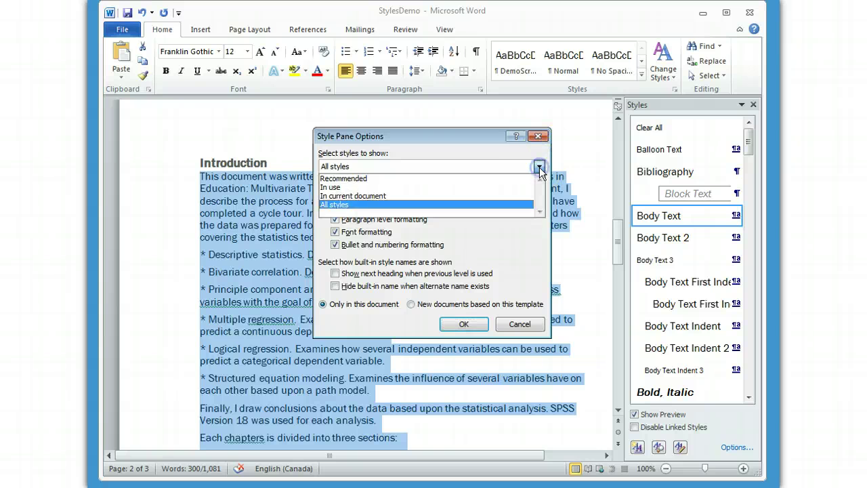
left_click(514, 186)
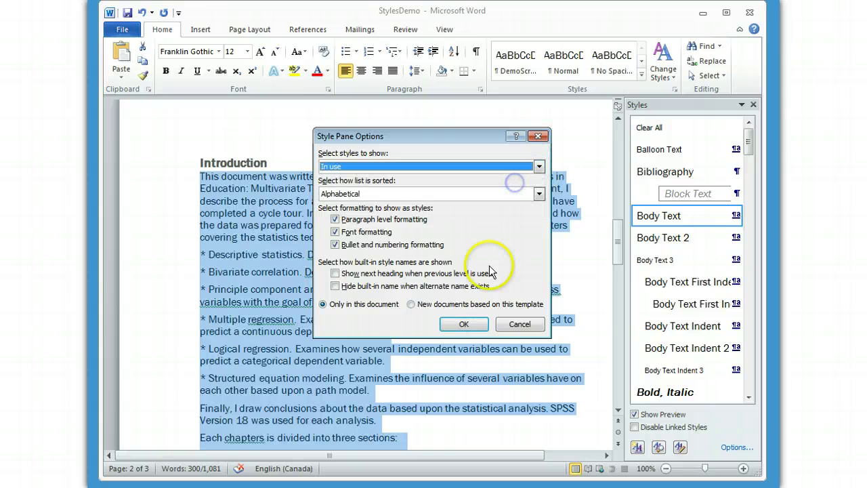
left_click(472, 323)
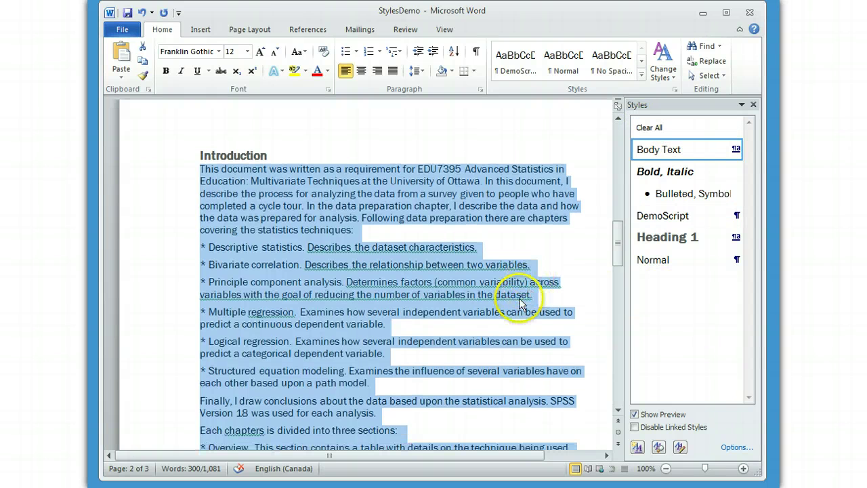
- Bullet the asterisk list starting at Descriptive statistics
left_click(510, 317)
scroll(513, 311, "down", 2)
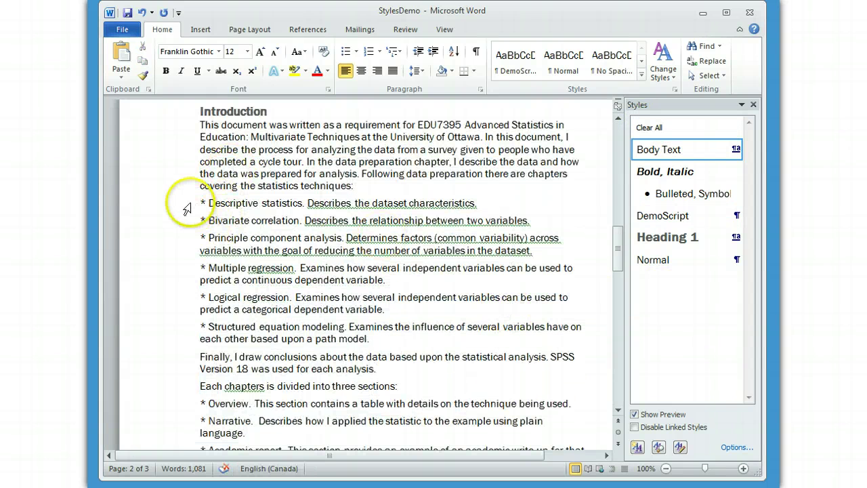
left_click_drag(200, 202, 381, 337)
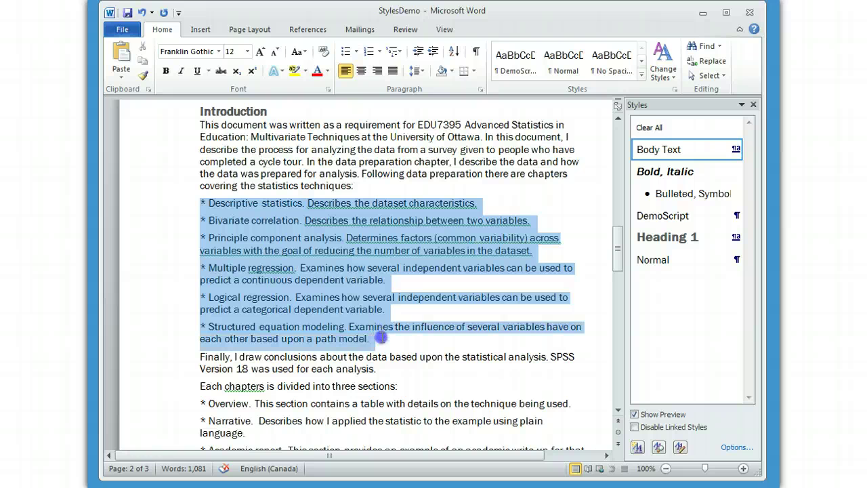
left_click(346, 52)
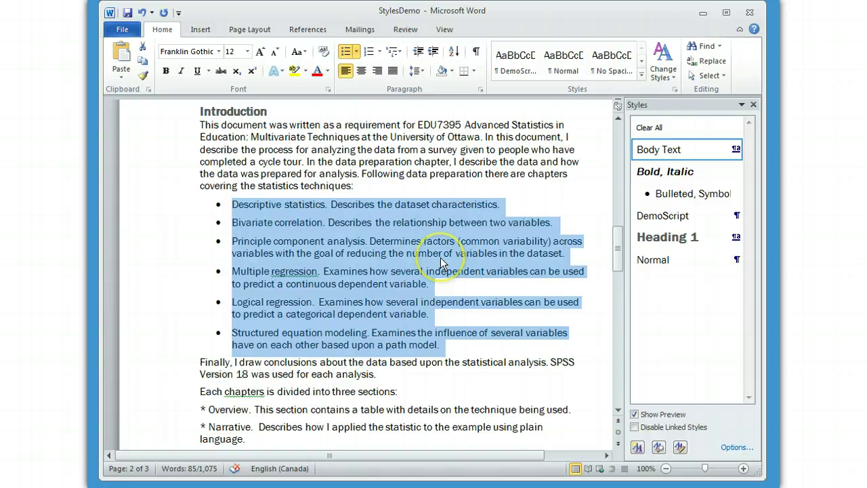
- Bullet the Overview, Narrative and Academic report lines
scroll(440, 263, "down", 1)
scroll(440, 263, "down", 2)
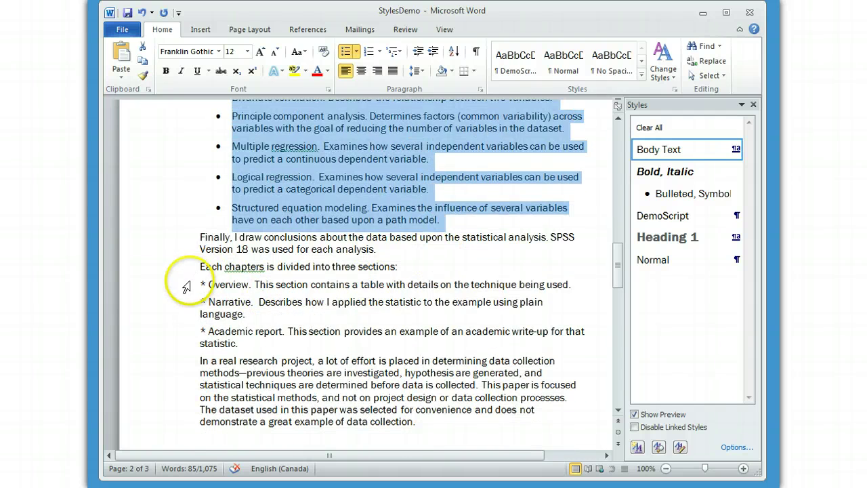
left_click(204, 285)
left_click_drag(205, 285, 242, 344)
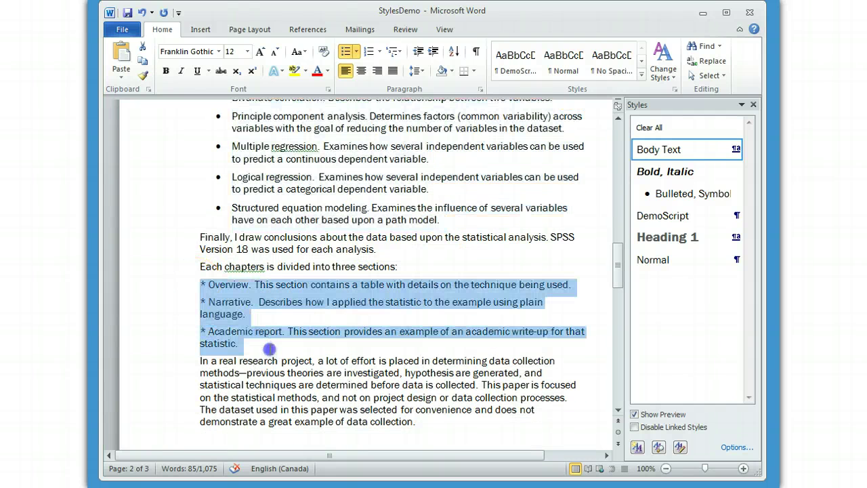
left_click(346, 55)
scroll(426, 336, "up", 3)
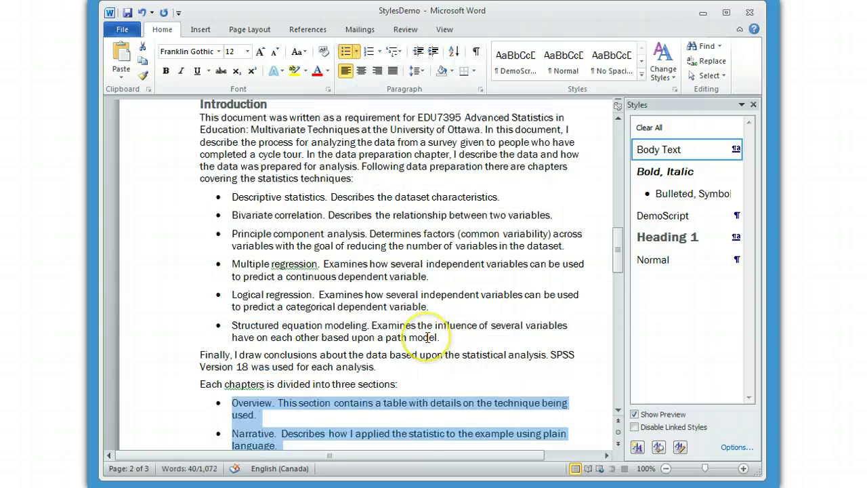
scroll(427, 337, "up", 2)
scroll(271, 285, "down", 2)
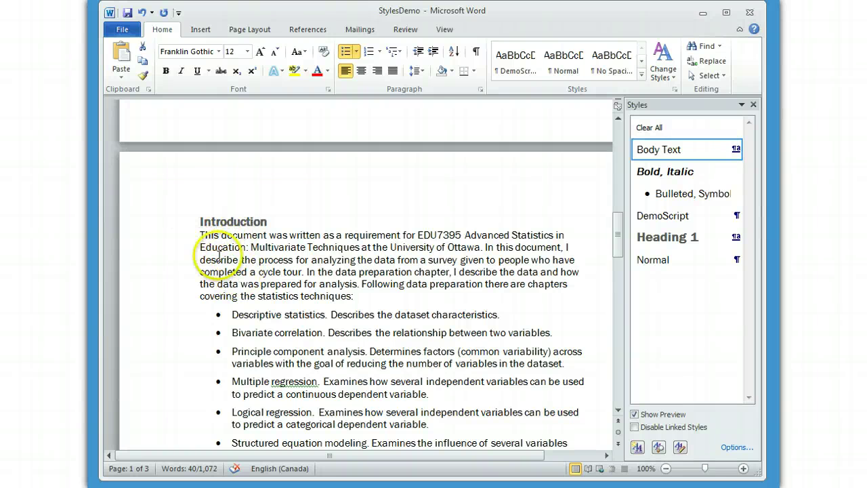
- Change Heading 1 paragraph spacing from 24 pt to 12 pt before and 12 pt after
left_click_drag(198, 221, 274, 222)
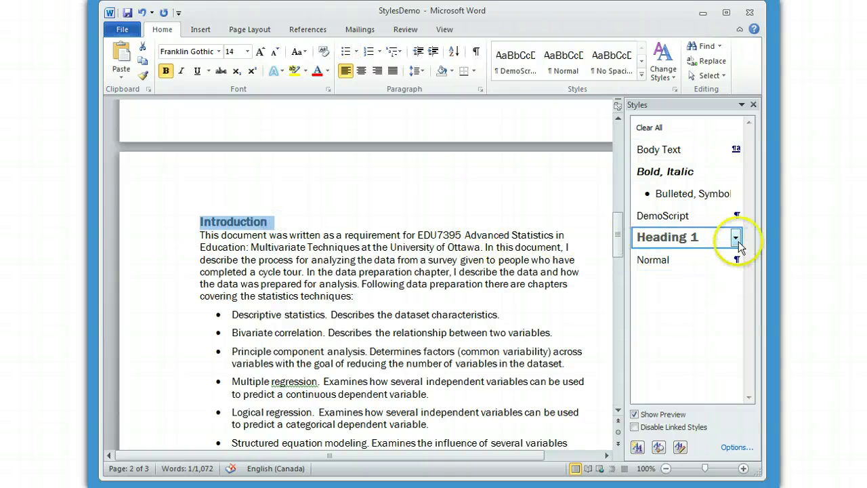
left_click(434, 210)
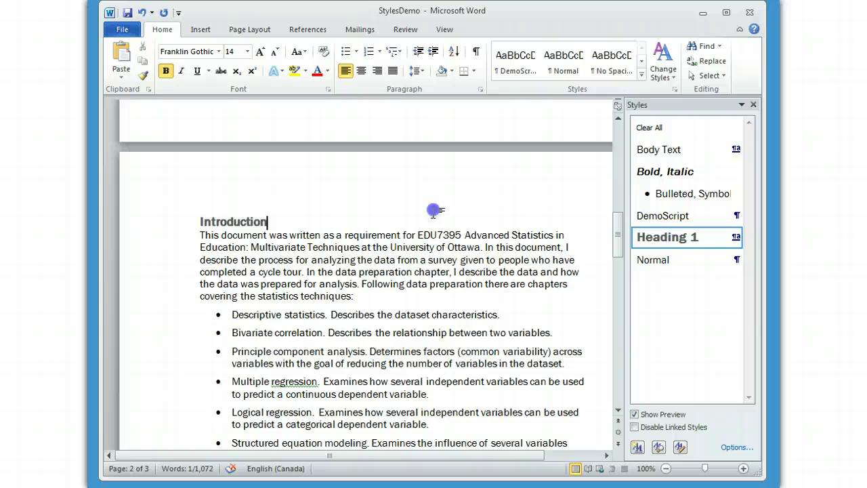
left_click(736, 238)
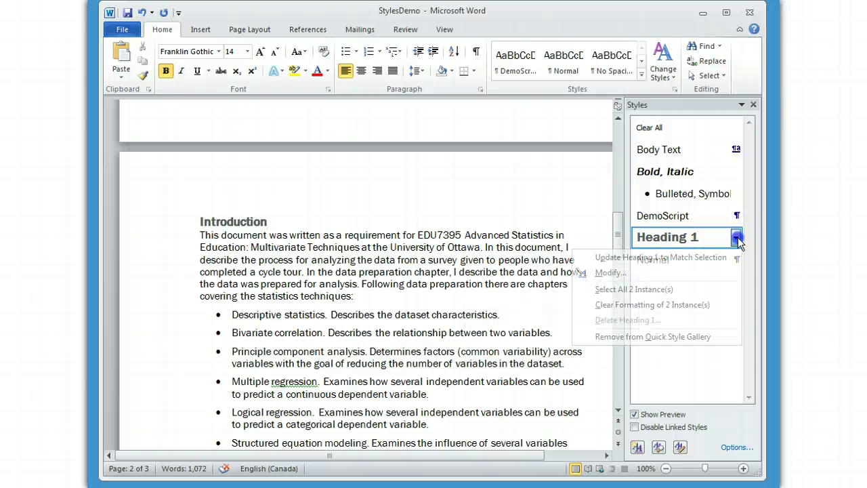
left_click(705, 274)
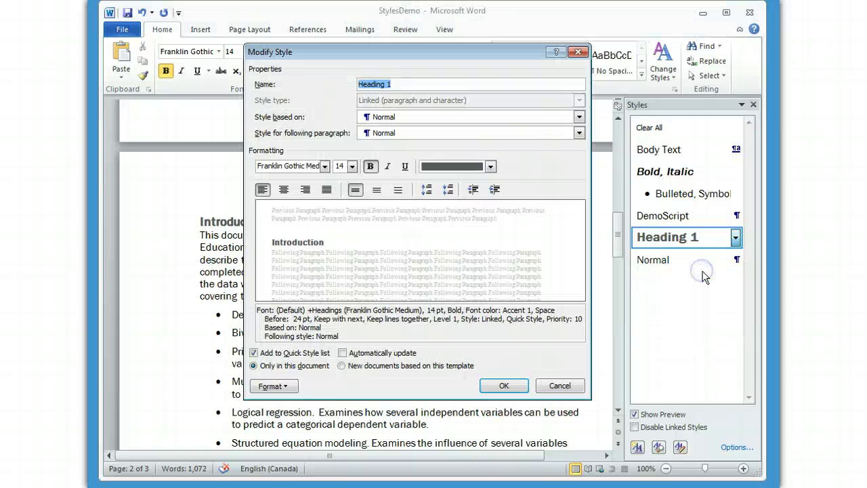
left_click(294, 388)
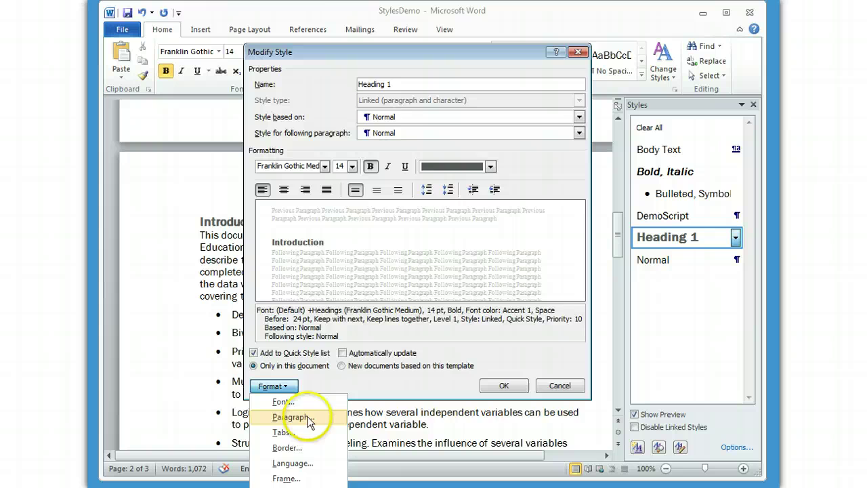
left_click(308, 416)
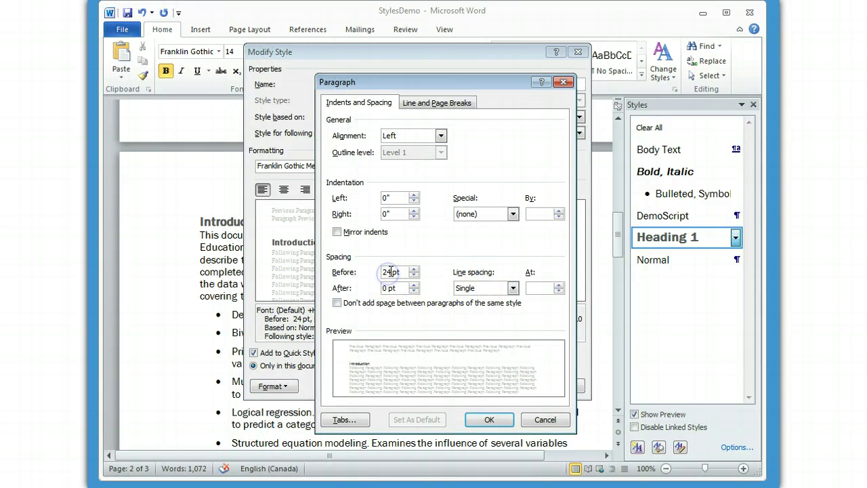
left_click_drag(395, 271, 347, 270)
type("12")
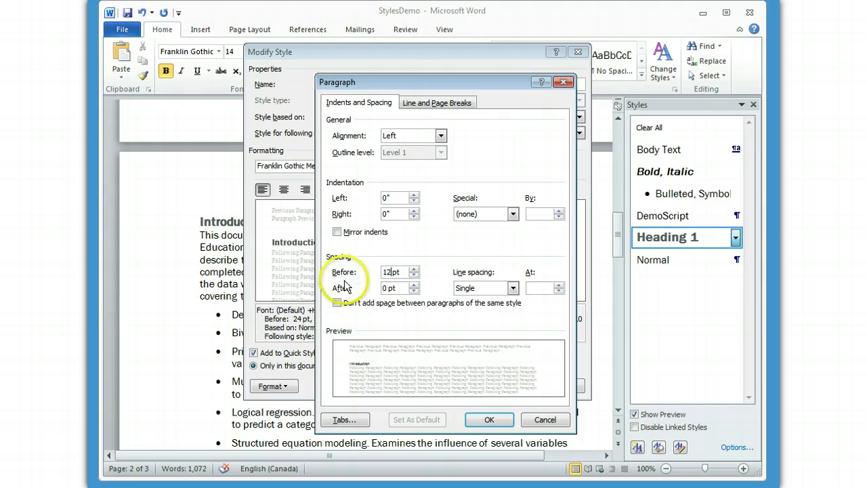
double_click(386, 287)
type("1")
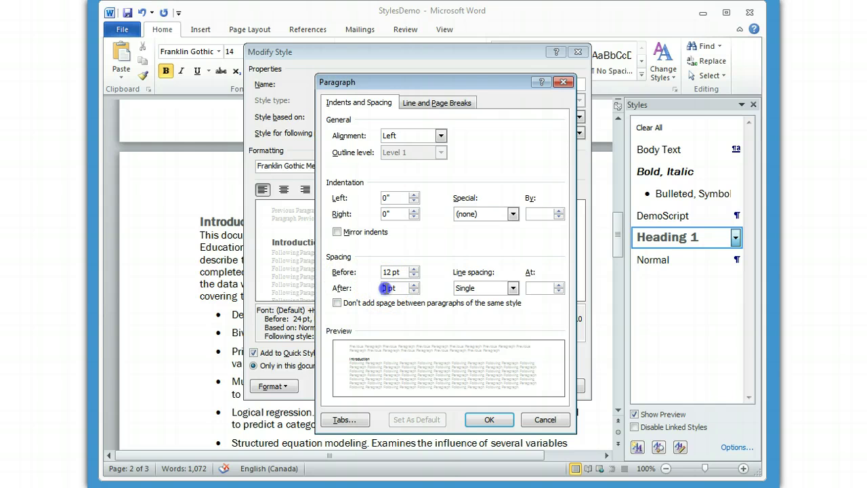
type("2")
left_click(501, 423)
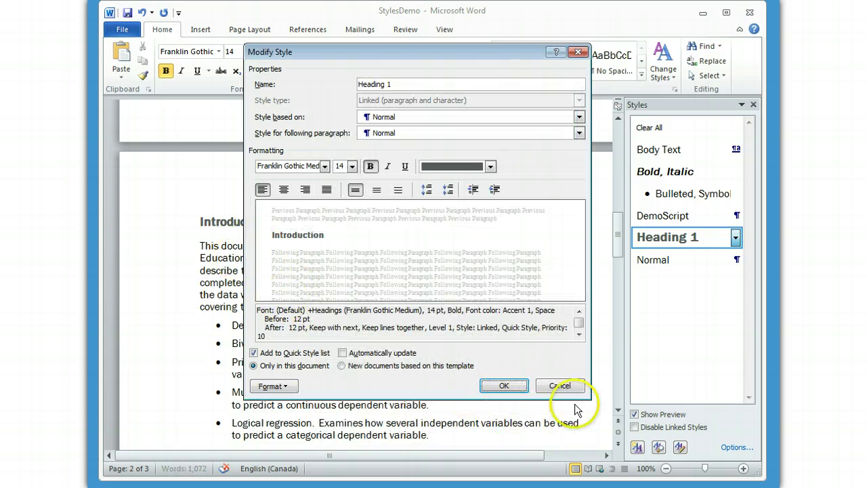
left_click(504, 386)
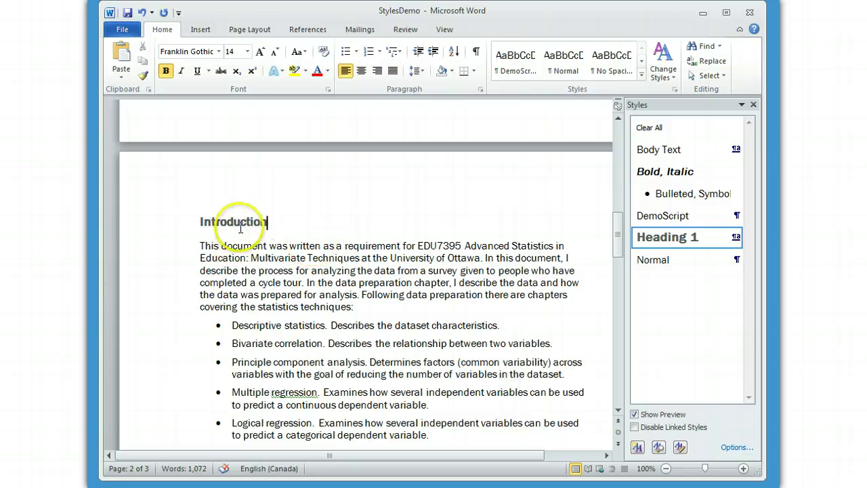
- Scroll through the document to review the respaced Introduction and Data Preparation headings
scroll(240, 237, "down", 2)
scroll(241, 234, "down", 3)
scroll(243, 229, "down", 5)
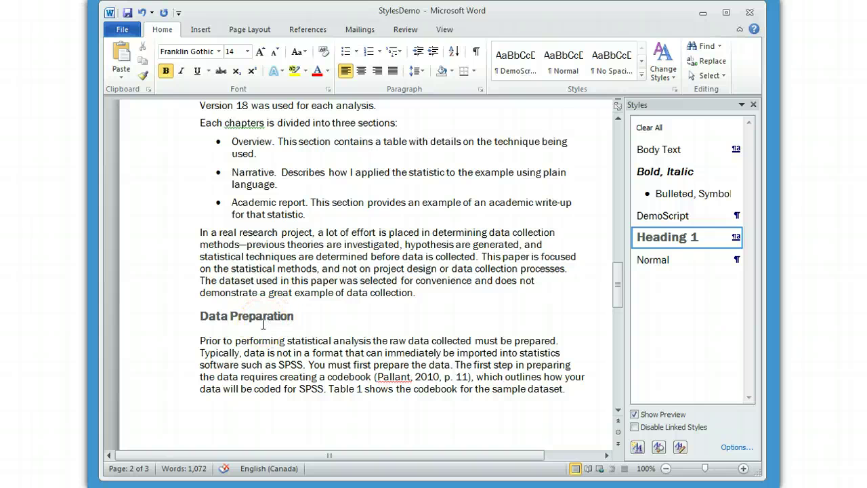
scroll(402, 316, "up", 2)
scroll(406, 315, "up", 1)
scroll(417, 314, "up", 5)
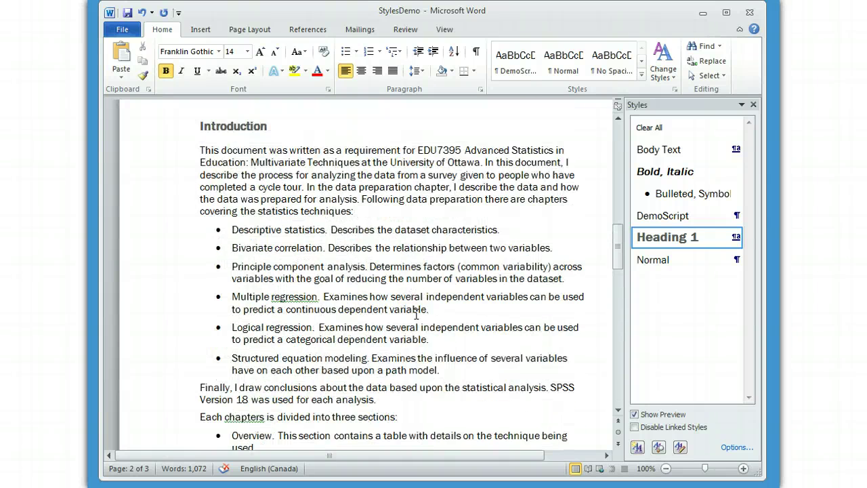
scroll(417, 313, "up", 2)
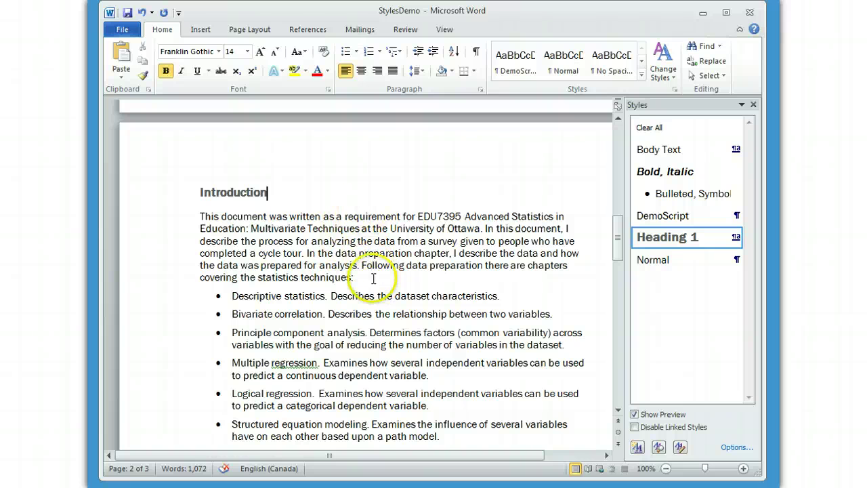
- Modify the Body Text style to Multiple line spacing at 1.15 and save it
left_click_drag(354, 217, 374, 264)
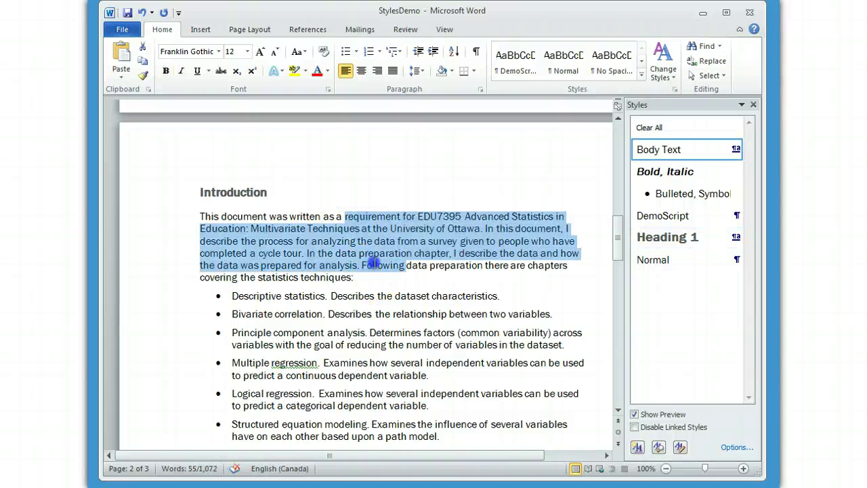
left_click(375, 264)
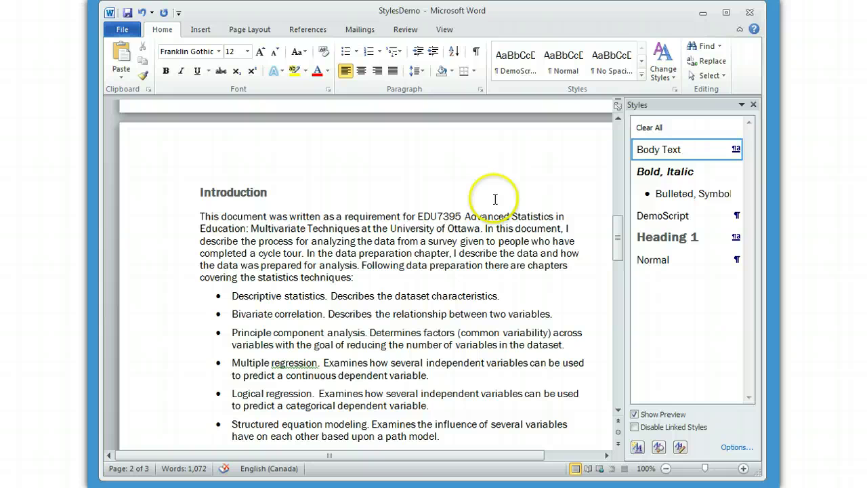
left_click(737, 150)
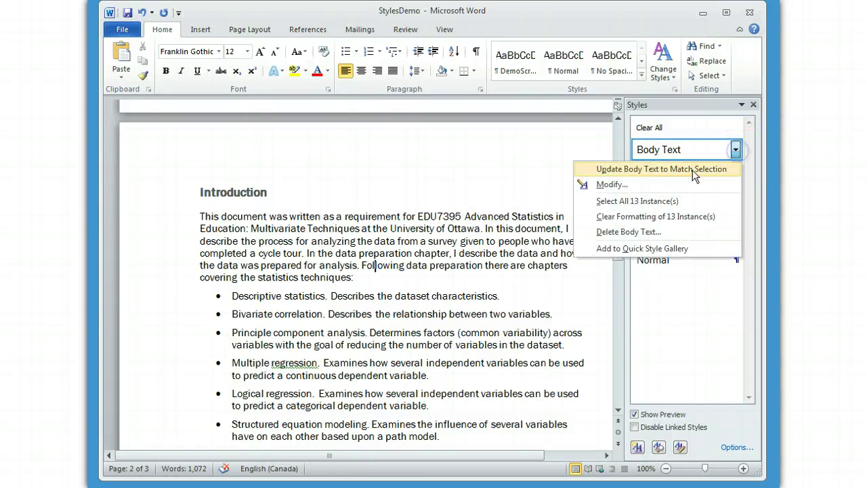
left_click(662, 184)
left_click(294, 383)
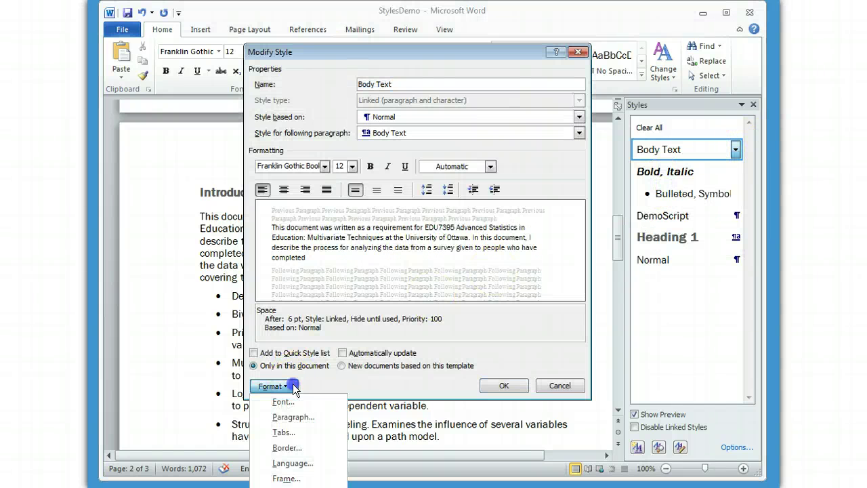
left_click(294, 411)
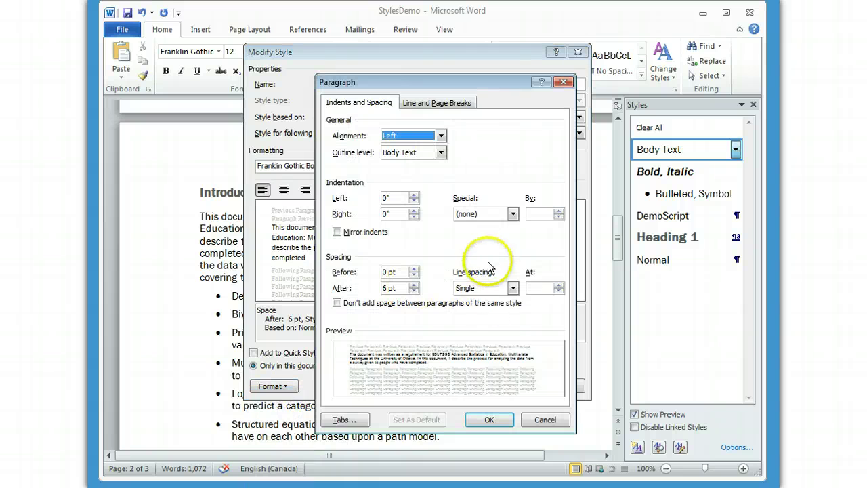
left_click(489, 290)
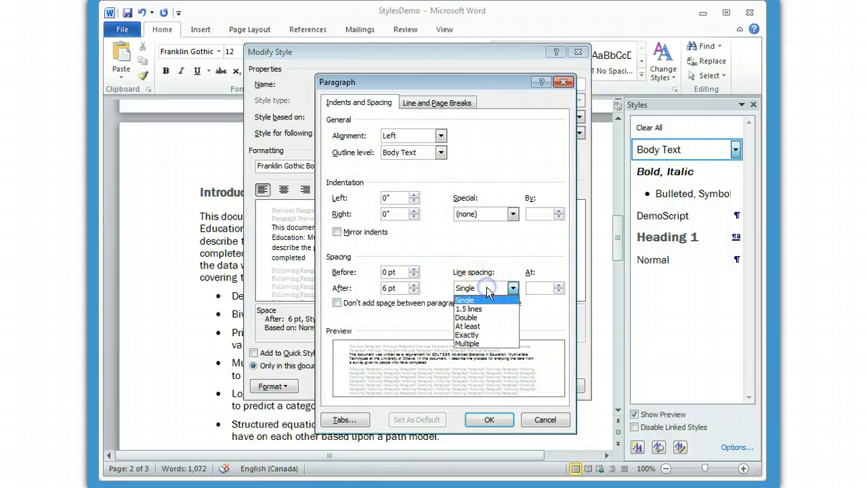
left_click(537, 287)
type("1.15")
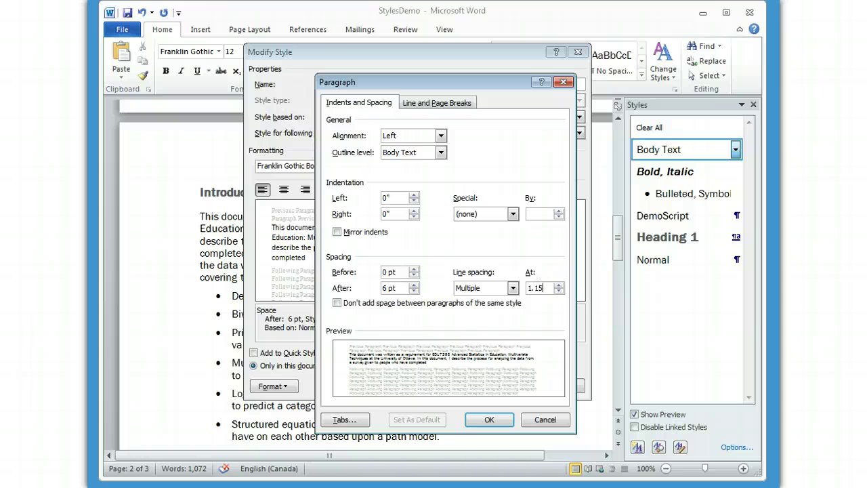
left_click(506, 420)
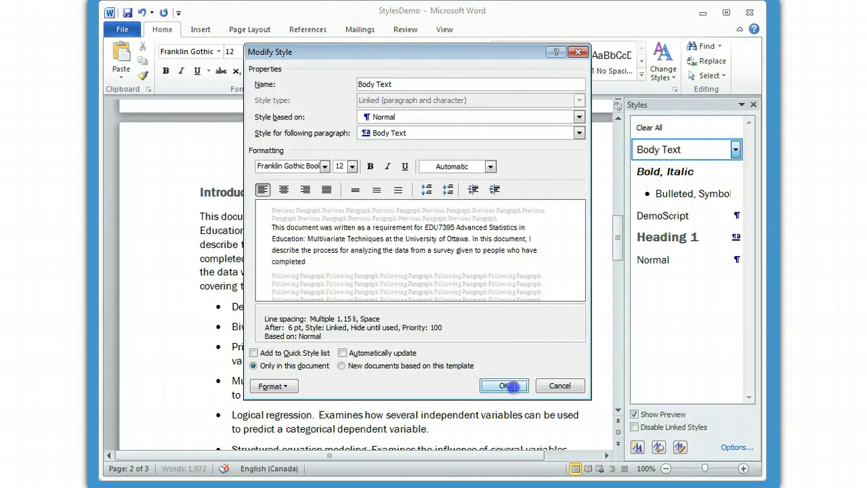
left_click(512, 385)
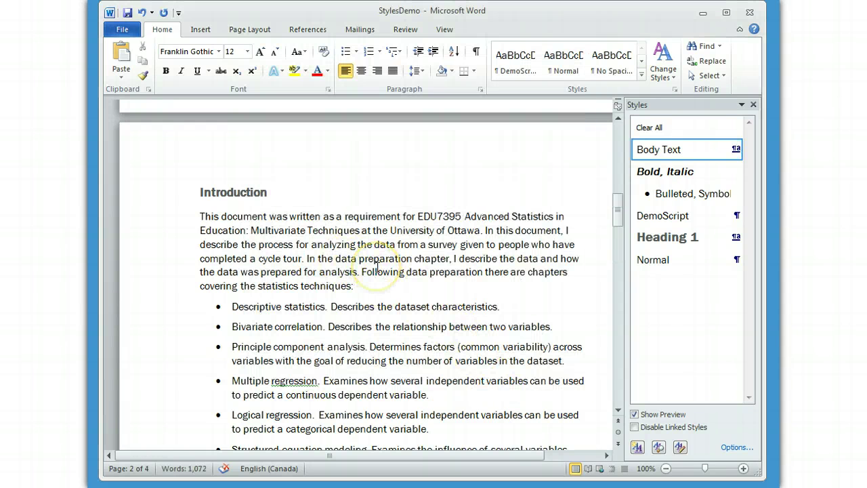
scroll(377, 267, "down", 1)
scroll(377, 267, "down", 2)
scroll(377, 268, "down", 2)
scroll(377, 268, "down", 2)
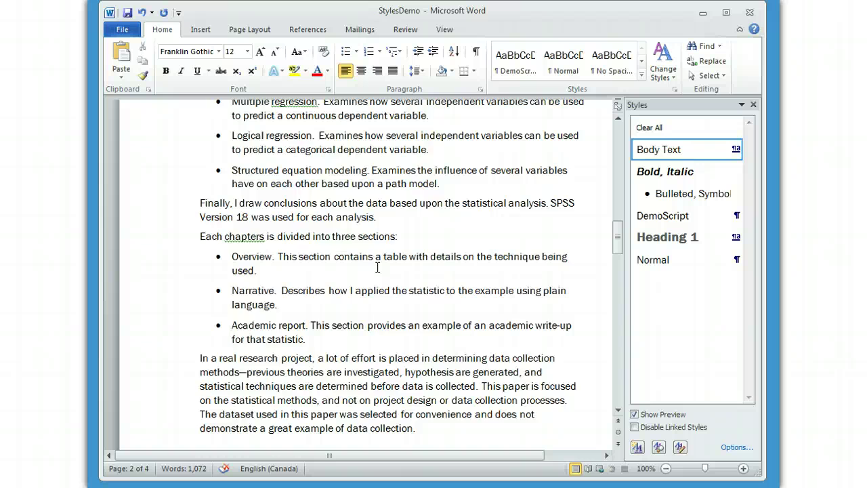
scroll(377, 268, "down", 2)
scroll(378, 267, "up", 4)
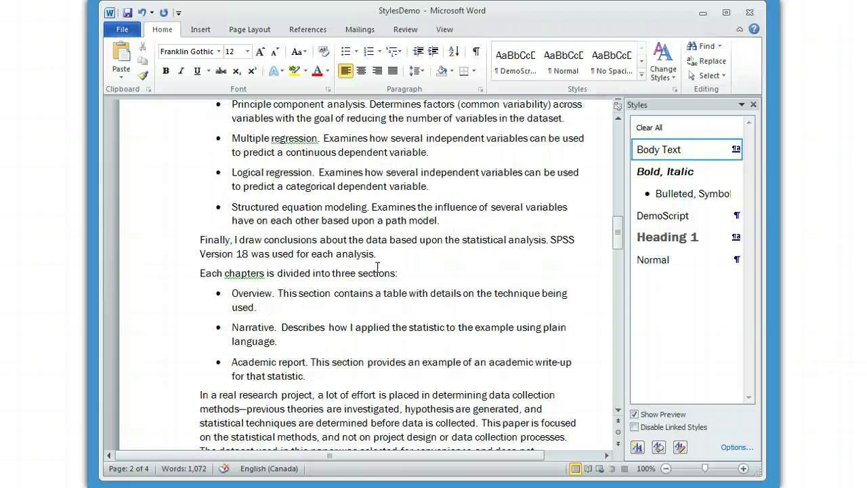
scroll(377, 267, "up", 6)
scroll(377, 268, "up", 2)
scroll(376, 269, "up", 3)
scroll(377, 269, "up", 3)
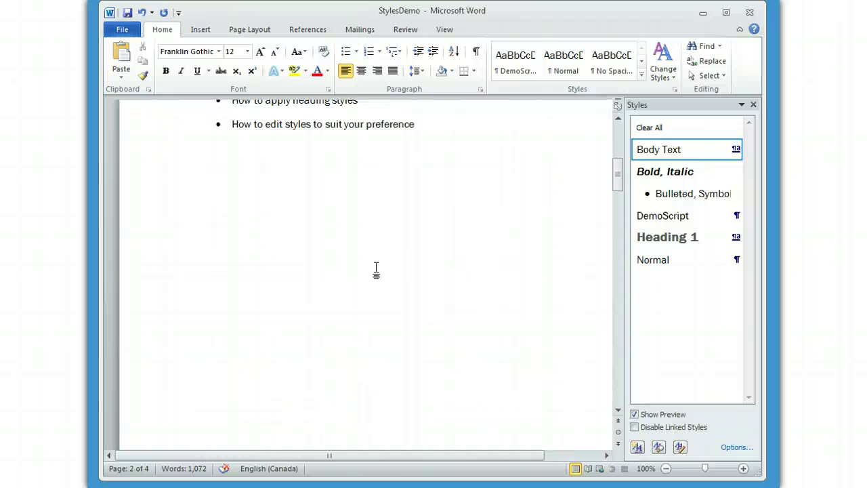
scroll(376, 269, "up", 3)
scroll(377, 268, "down", 3)
scroll(377, 269, "down", 1)
scroll(376, 269, "down", 4)
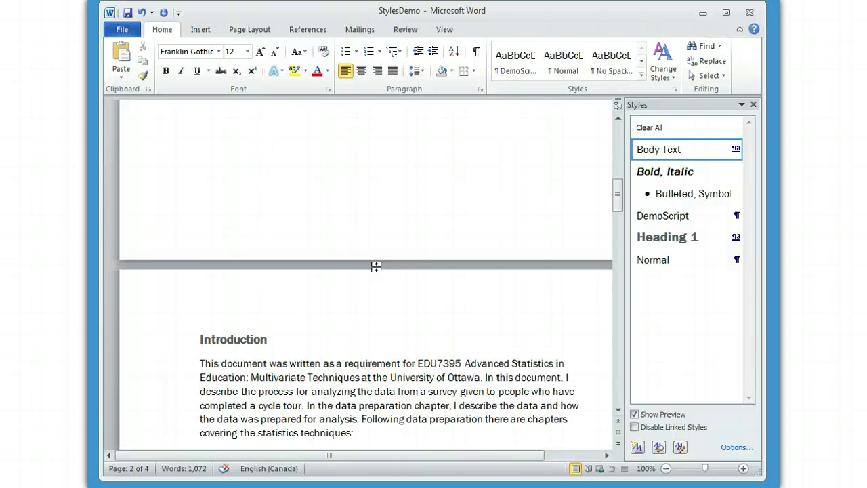
scroll(376, 269, "down", 2)
scroll(377, 269, "down", 2)
scroll(377, 267, "down", 3)
scroll(378, 267, "down", 2)
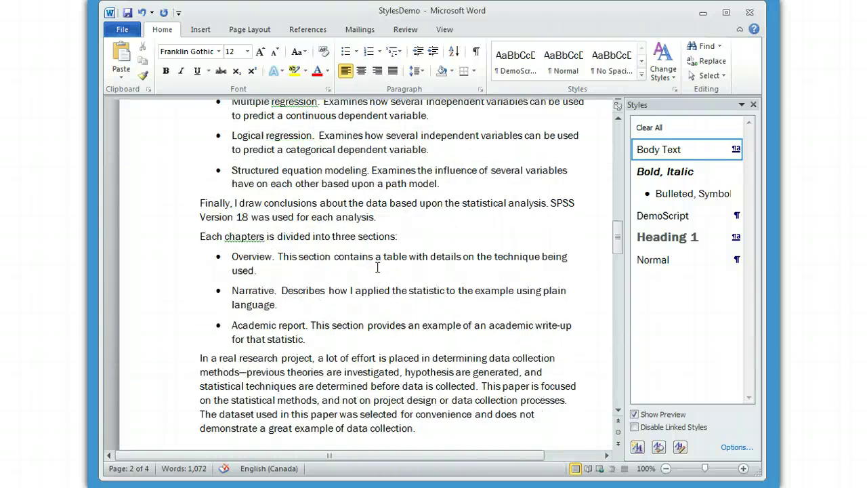
scroll(377, 268, "down", 5)
scroll(377, 267, "down", 2)
scroll(376, 268, "down", 4)
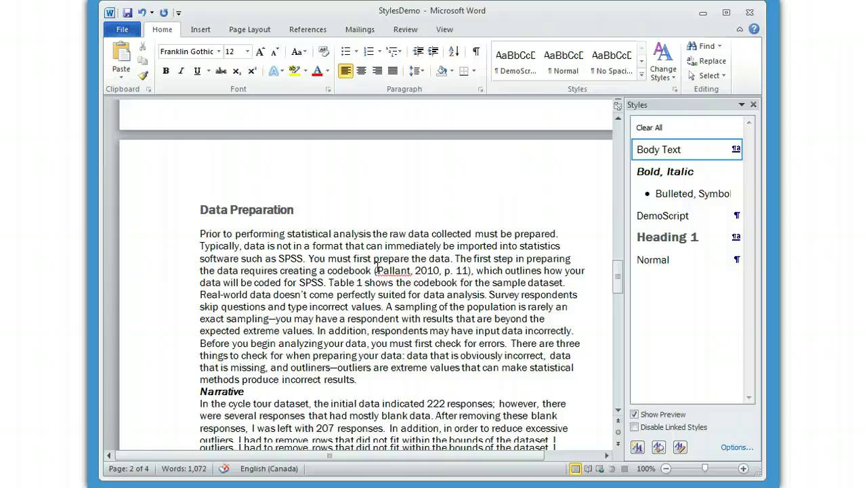
scroll(377, 267, "down", 2)
scroll(377, 267, "down", 1)
scroll(372, 277, "down", 2)
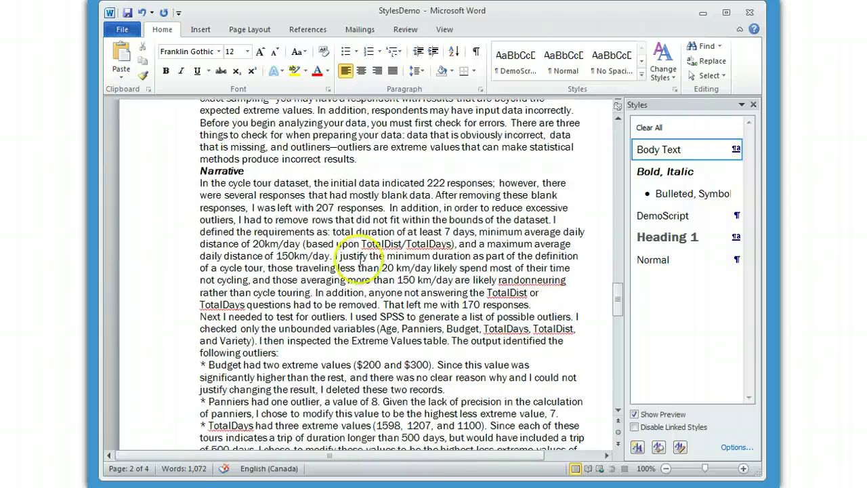
scroll(339, 257, "up", 1)
scroll(326, 246, "up", 2)
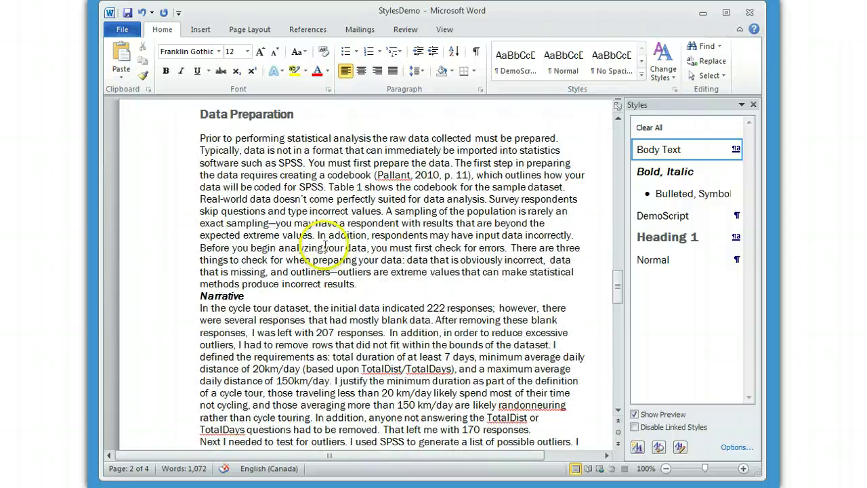
- Apply the Body Text style to the opening Data Preparation paragraphs
left_click(265, 298)
left_click_drag(359, 284, 170, 140)
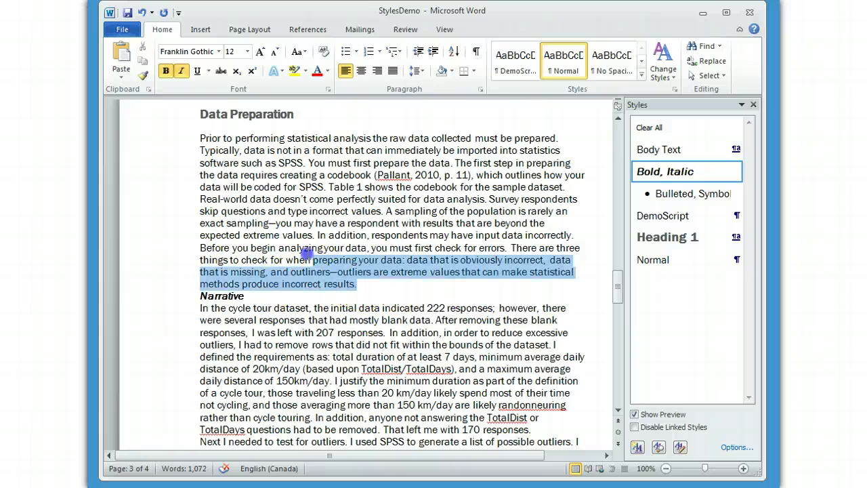
left_click(711, 149)
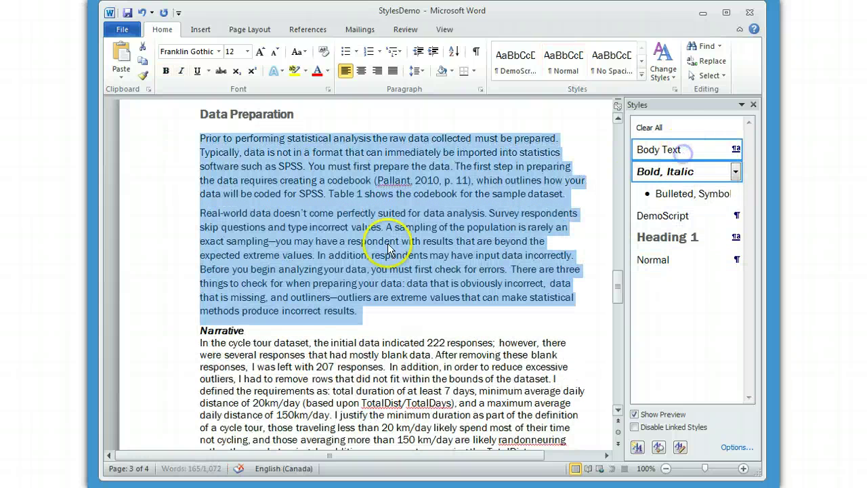
- Select the bold italic Narrative heading text further down the section
scroll(348, 251, "down", 2)
left_click(236, 264)
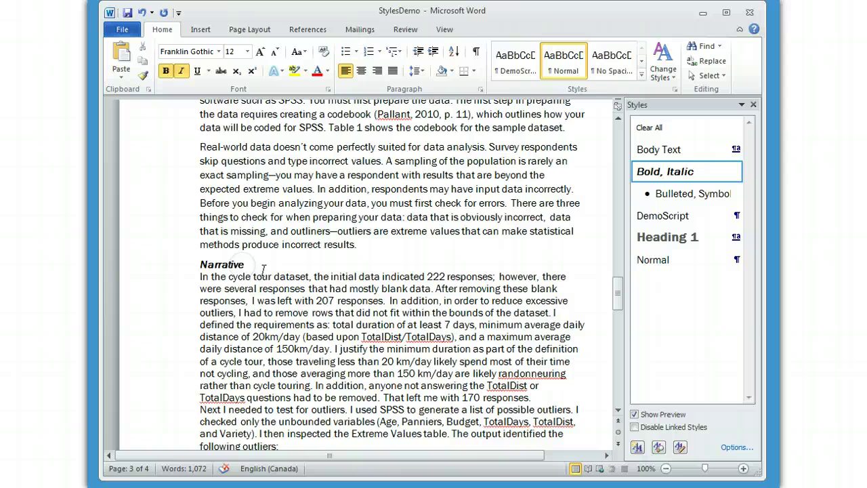
left_click(188, 264)
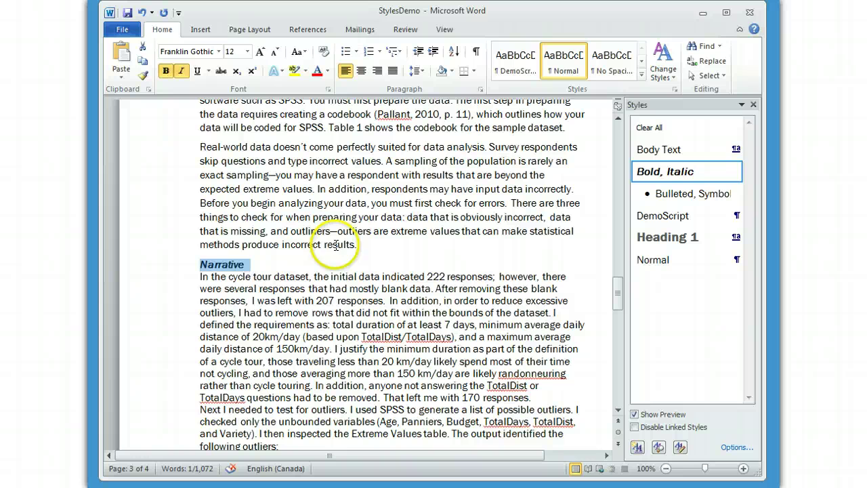
left_click(256, 254)
left_click(178, 256)
left_click_drag(245, 265, 198, 267)
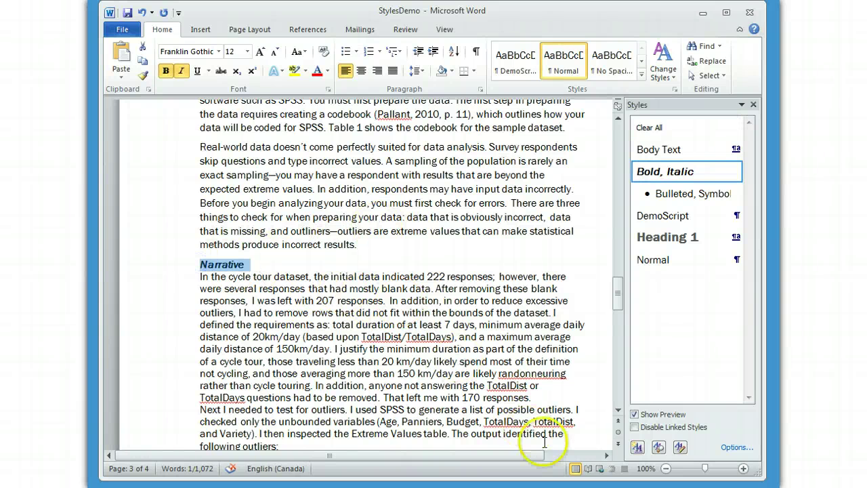
- Start a new style named myHeading2 based on Heading 2
left_click(637, 448)
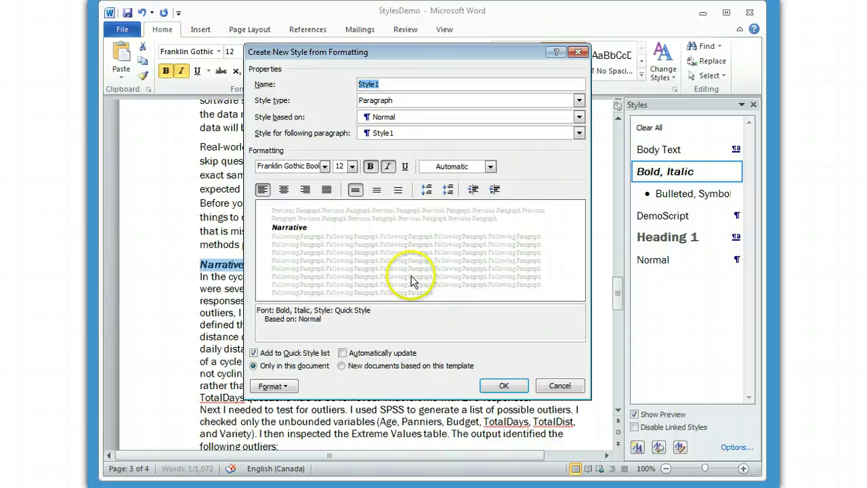
type("myHeading2")
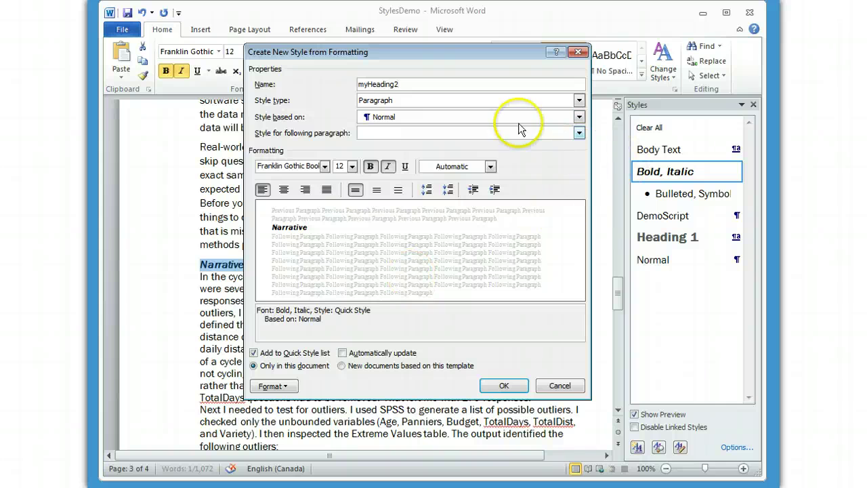
left_click(574, 118)
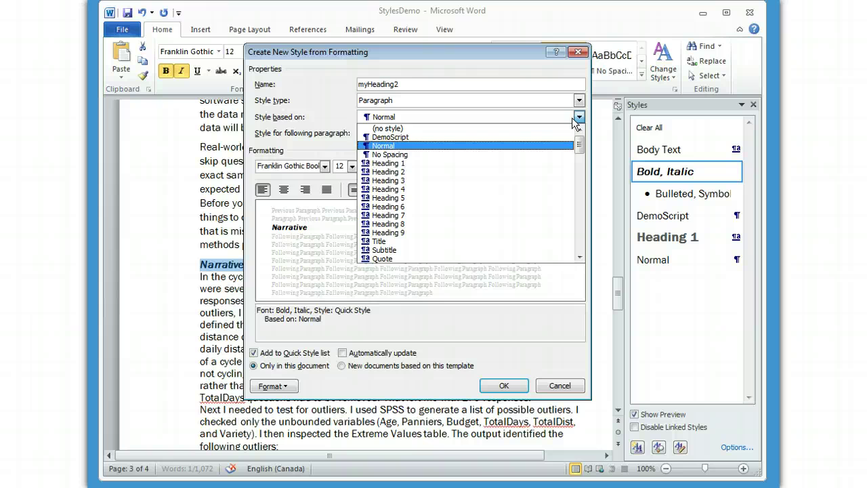
left_click(524, 173)
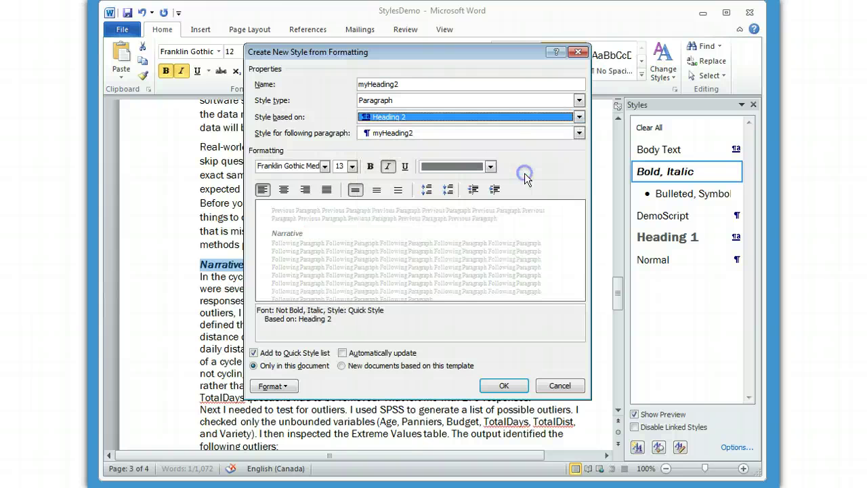
- Keep the paragraph settings, turn off italic, and apply myHeading2 to the Narrative heading
left_click(289, 386)
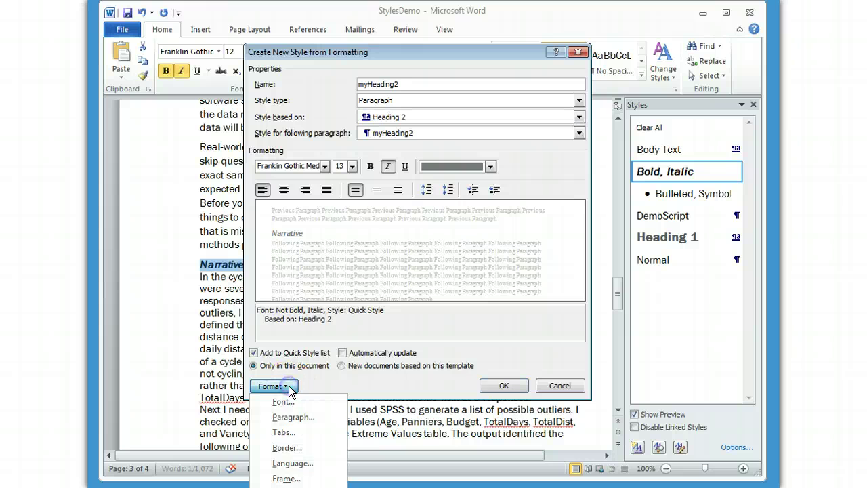
left_click(294, 417)
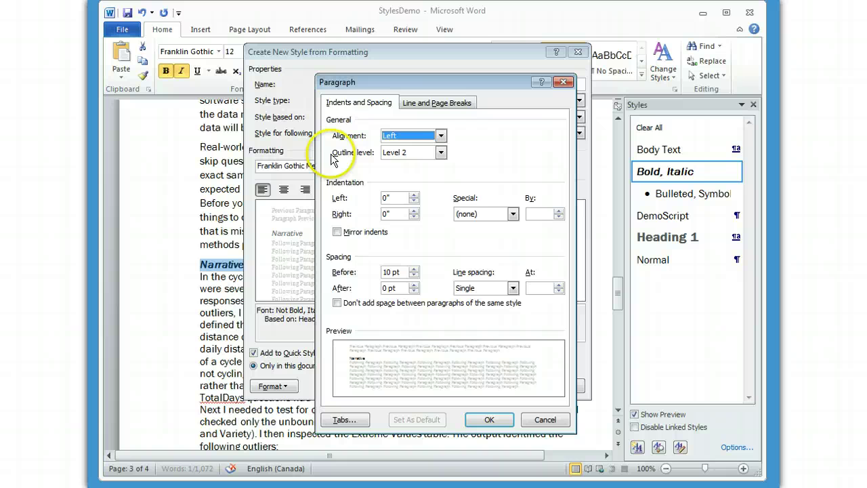
left_click(410, 156)
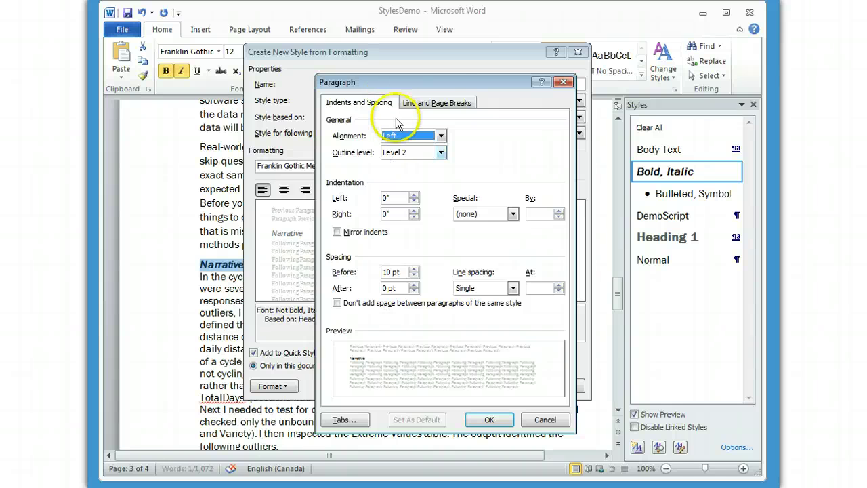
left_click(487, 420)
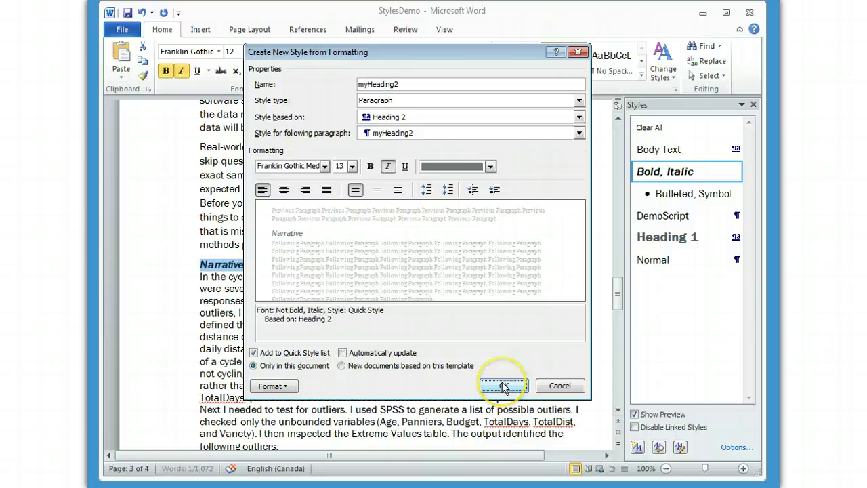
left_click(387, 167)
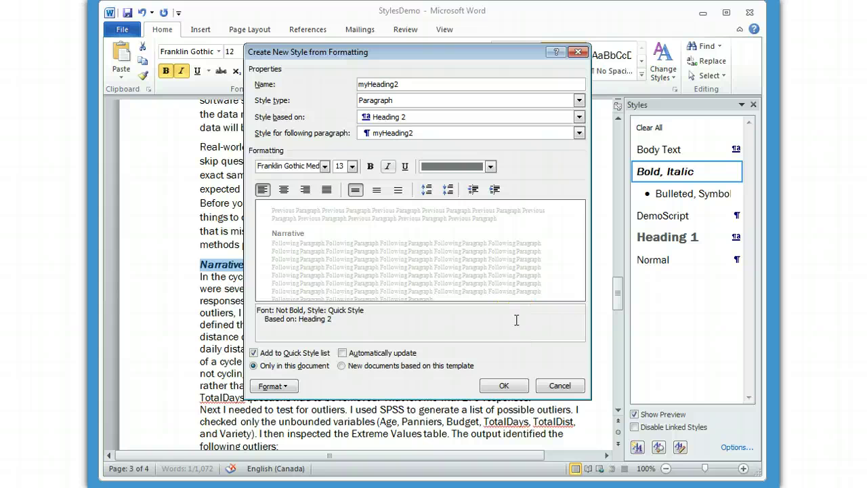
left_click(518, 391)
left_click(514, 392)
scroll(515, 391, "down", 1)
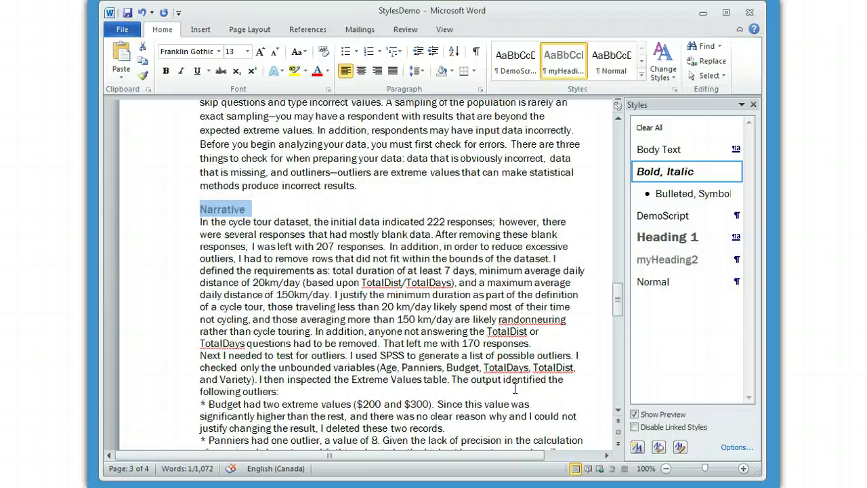
scroll(514, 391, "down", 2)
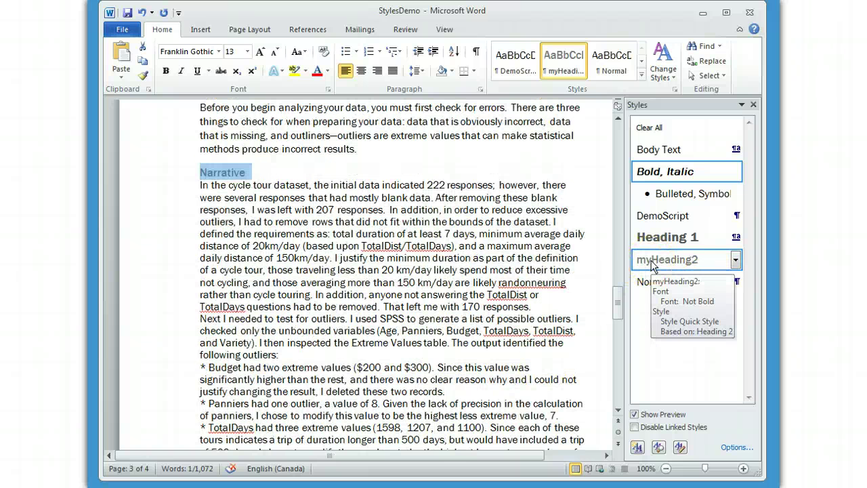
scroll(455, 272, "up", 3)
scroll(455, 272, "up", 3)
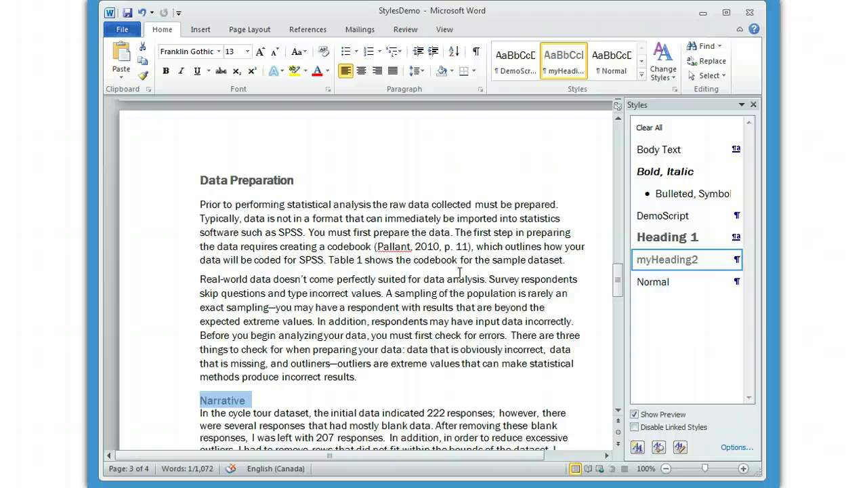
scroll(397, 126, "down", 1)
scroll(414, 149, "down", 1)
scroll(429, 180, "down", 1)
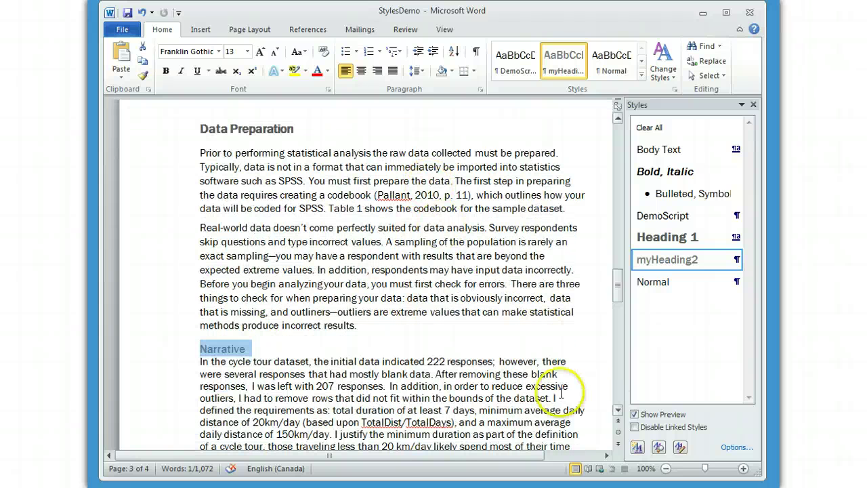